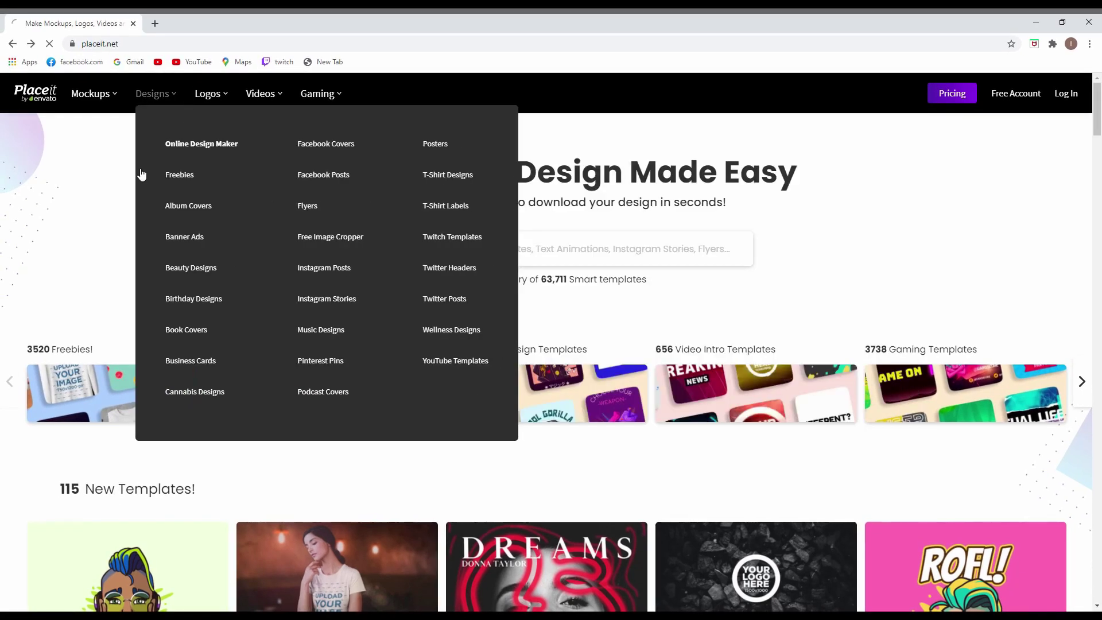
- Start a new logo with the brand name 'molin' and the industry Logos (All)
{"action": "left_click", "coordinate": [206, 94]}
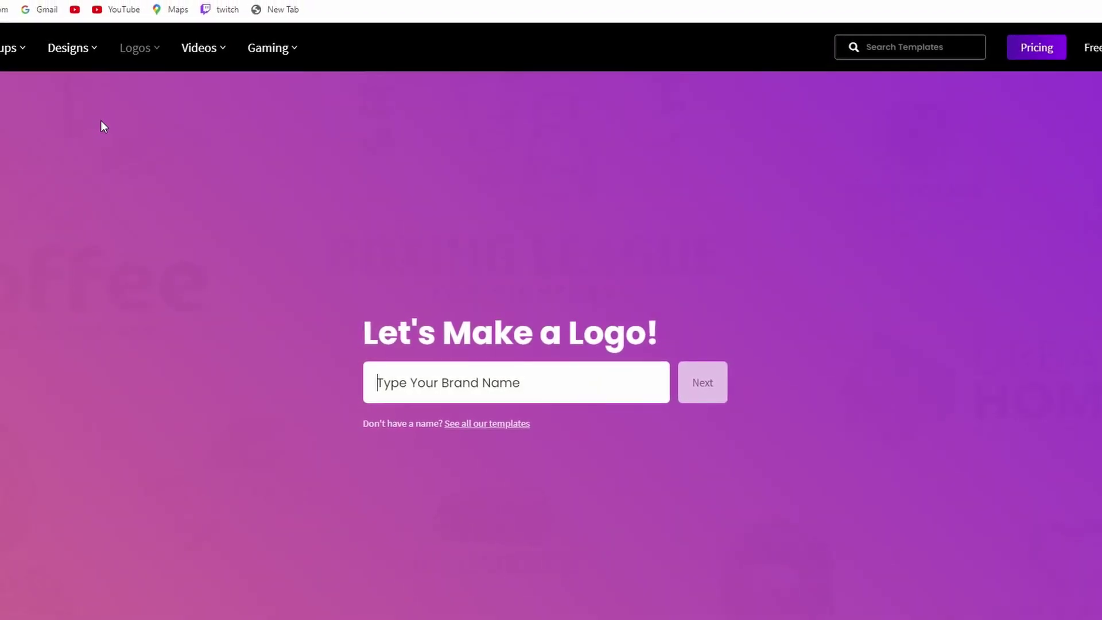
{"action": "type", "text": "molin"}
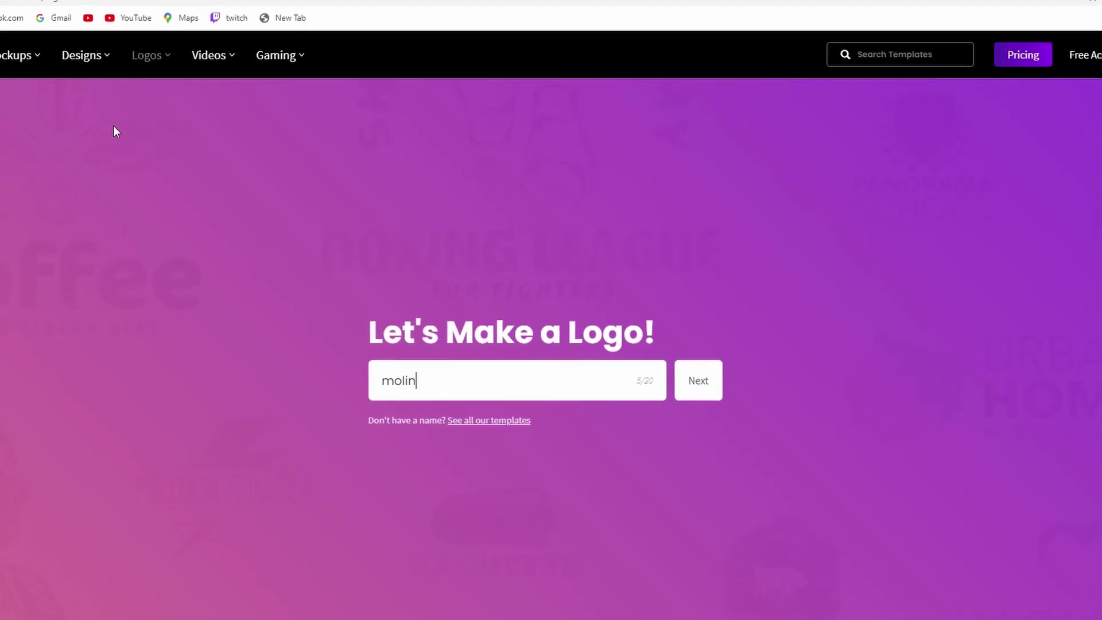
{"action": "key", "text": "Return"}
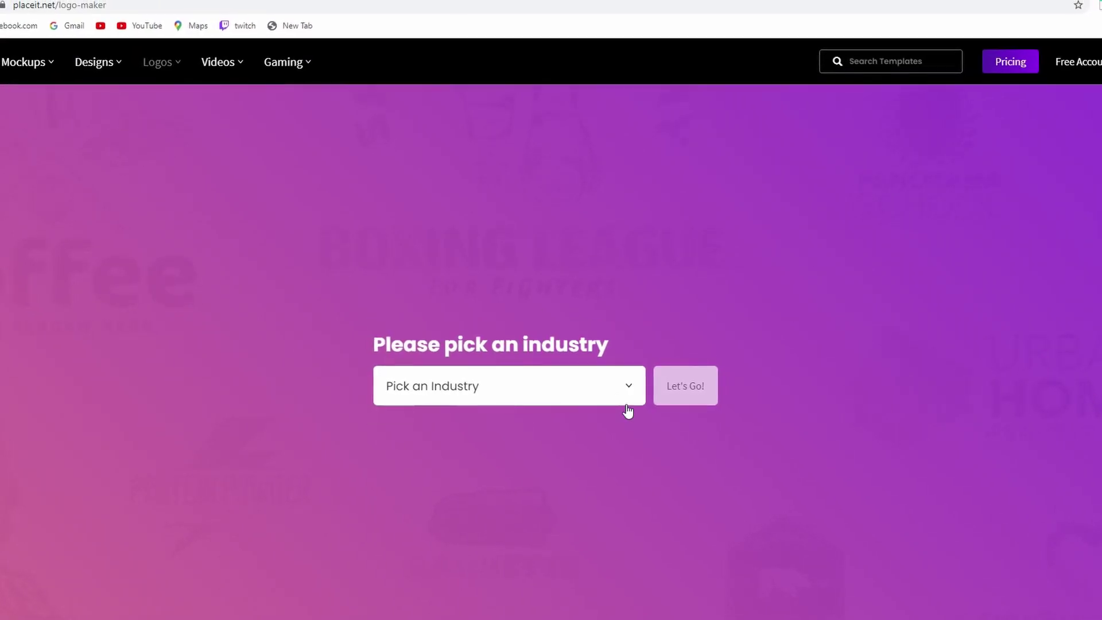
{"action": "left_click", "coordinate": [627, 391]}
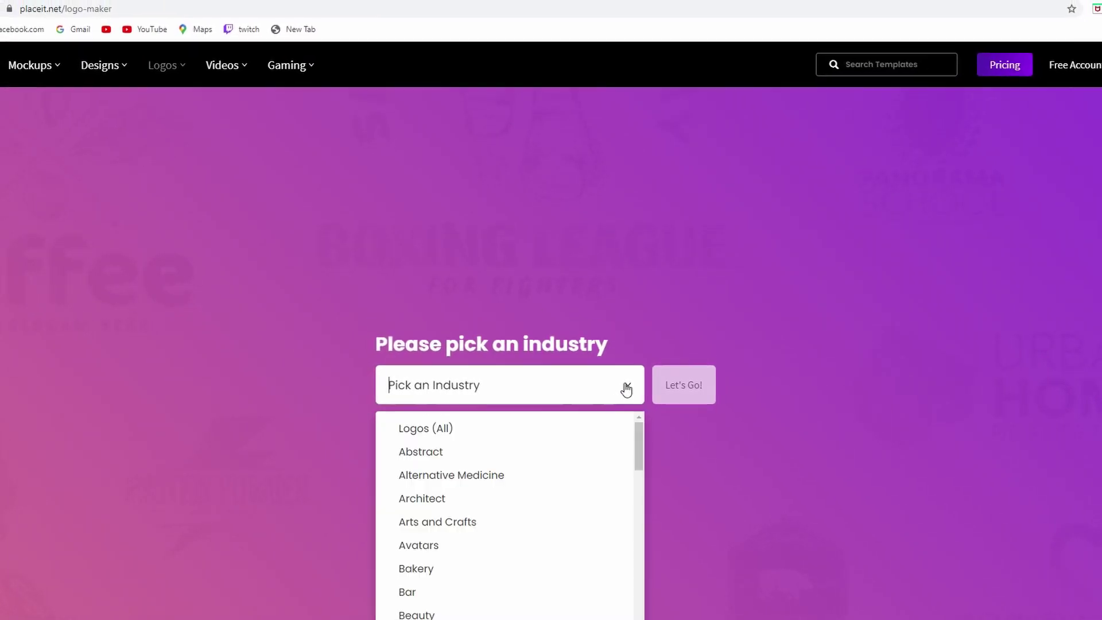
{"action": "left_click", "coordinate": [599, 425]}
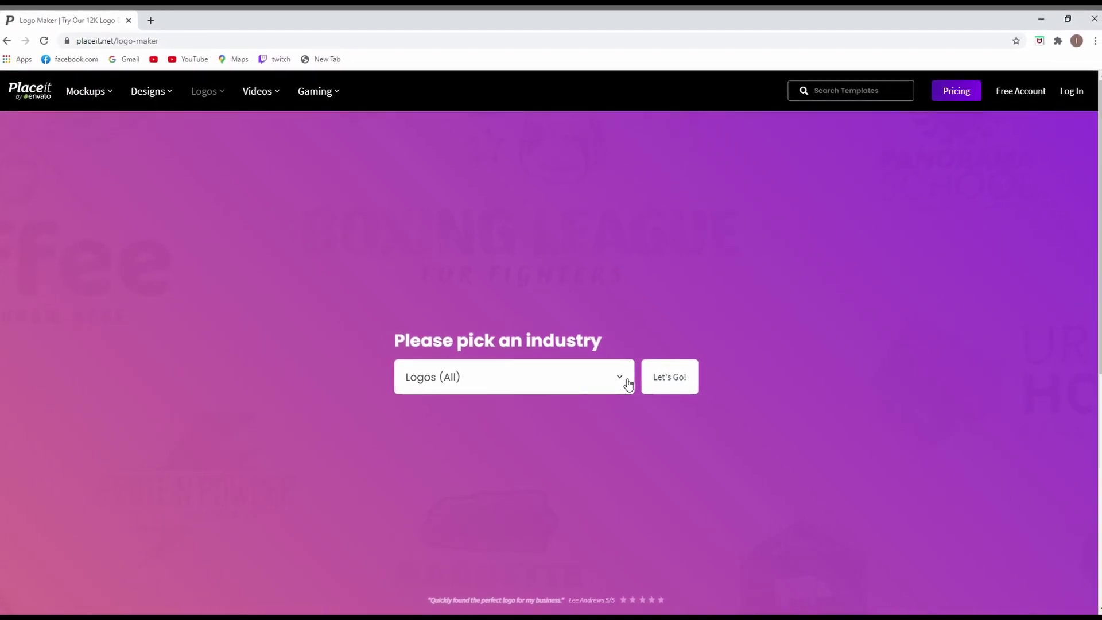
- List molin's logo templates, narrow them to Gaming (All), and browse the results
{"action": "left_click", "coordinate": [668, 379]}
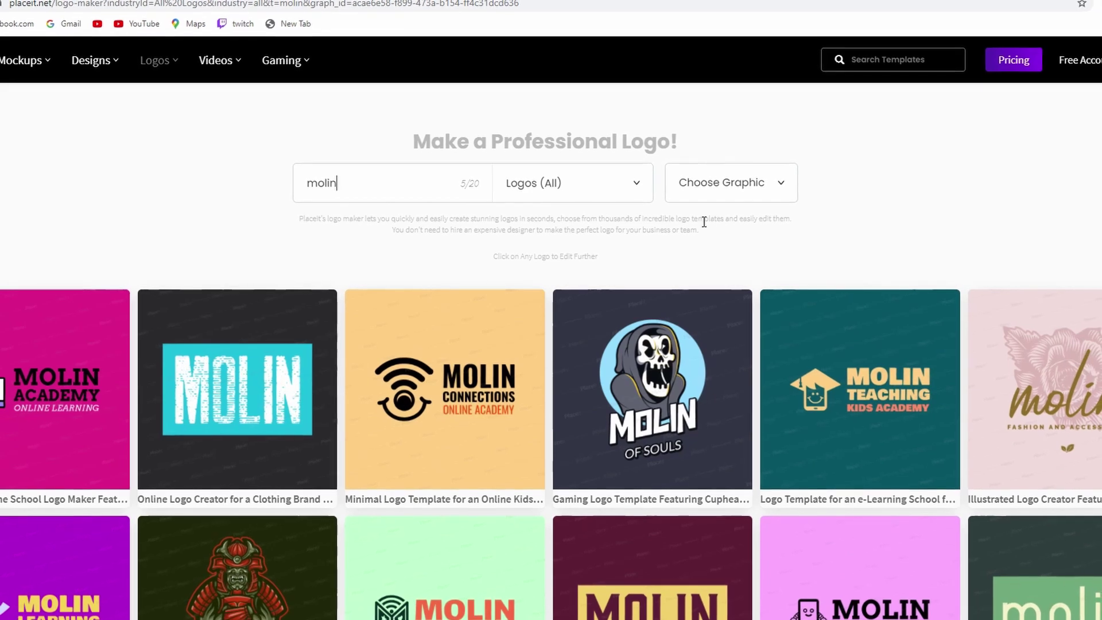
{"action": "left_click", "coordinate": [634, 195]}
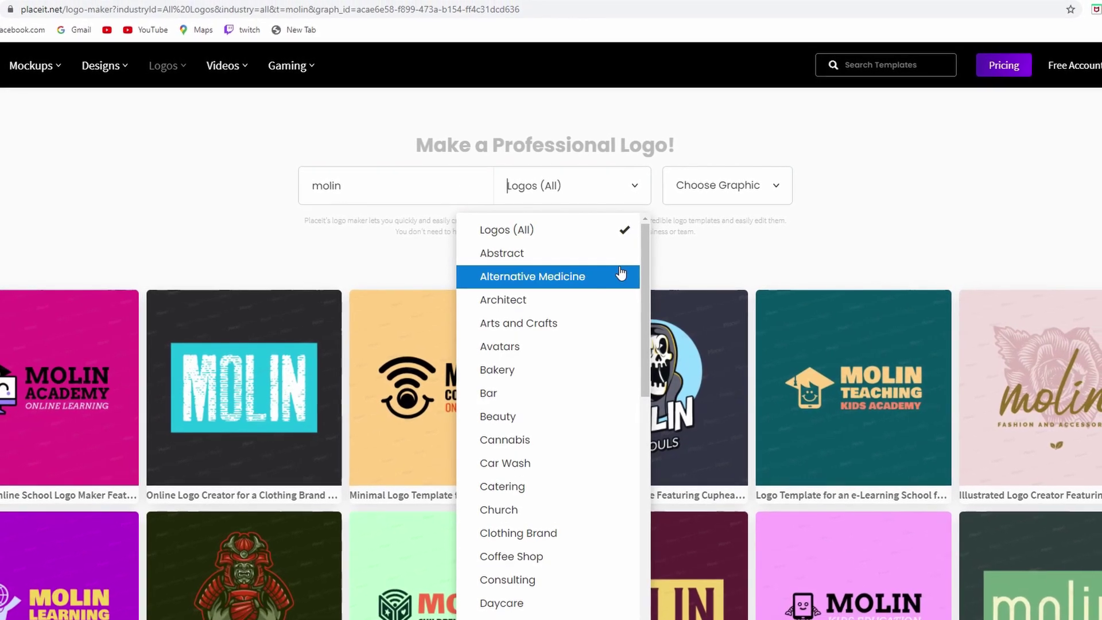
{"action": "scroll", "coordinate": [620, 278], "scroll_direction": "down", "scroll_amount": 1}
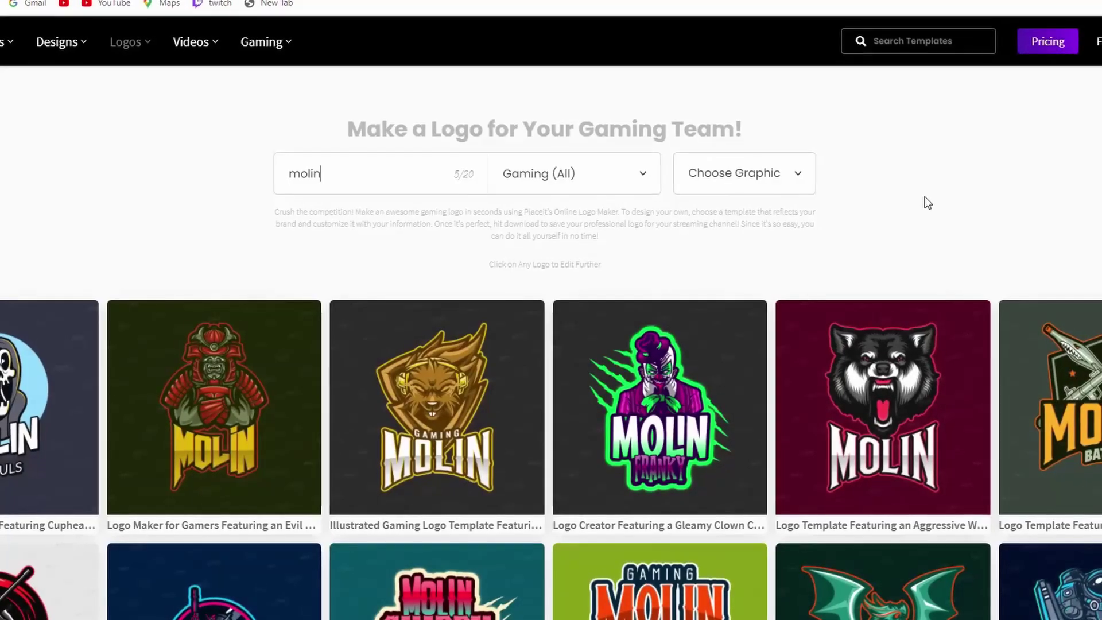
{"action": "scroll", "coordinate": [925, 197], "scroll_direction": "down", "scroll_amount": 5}
{"action": "scroll", "coordinate": [924, 198], "scroll_direction": "down", "scroll_amount": 5}
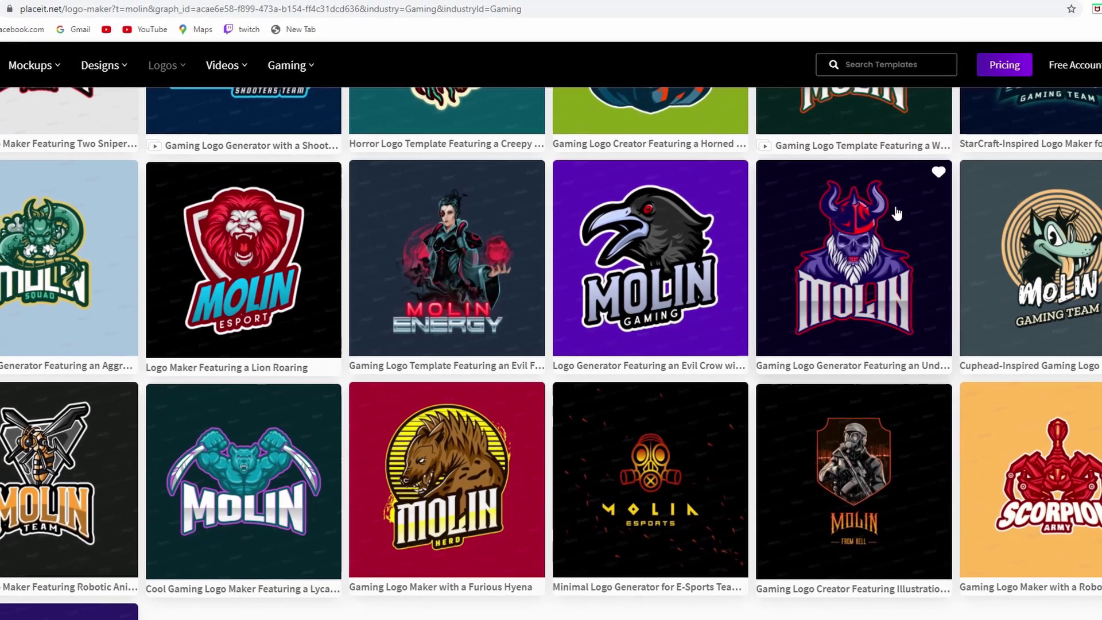
{"action": "scroll", "coordinate": [896, 214], "scroll_direction": "down", "scroll_amount": 2}
{"action": "scroll", "coordinate": [892, 215], "scroll_direction": "down", "scroll_amount": 2}
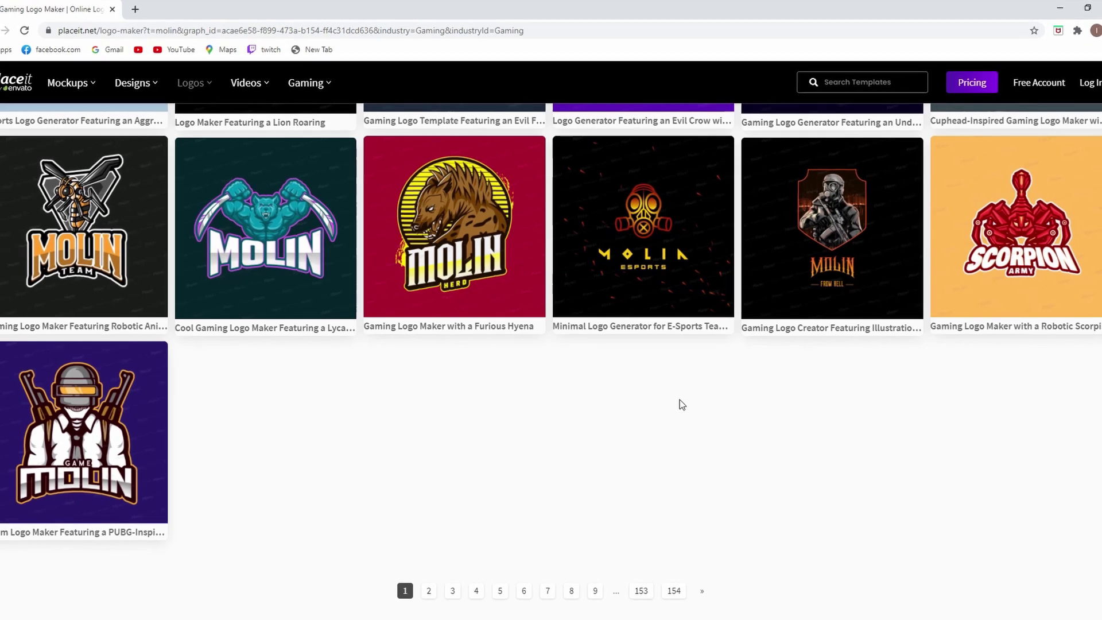
{"action": "scroll", "coordinate": [679, 402], "scroll_direction": "up", "scroll_amount": 10}
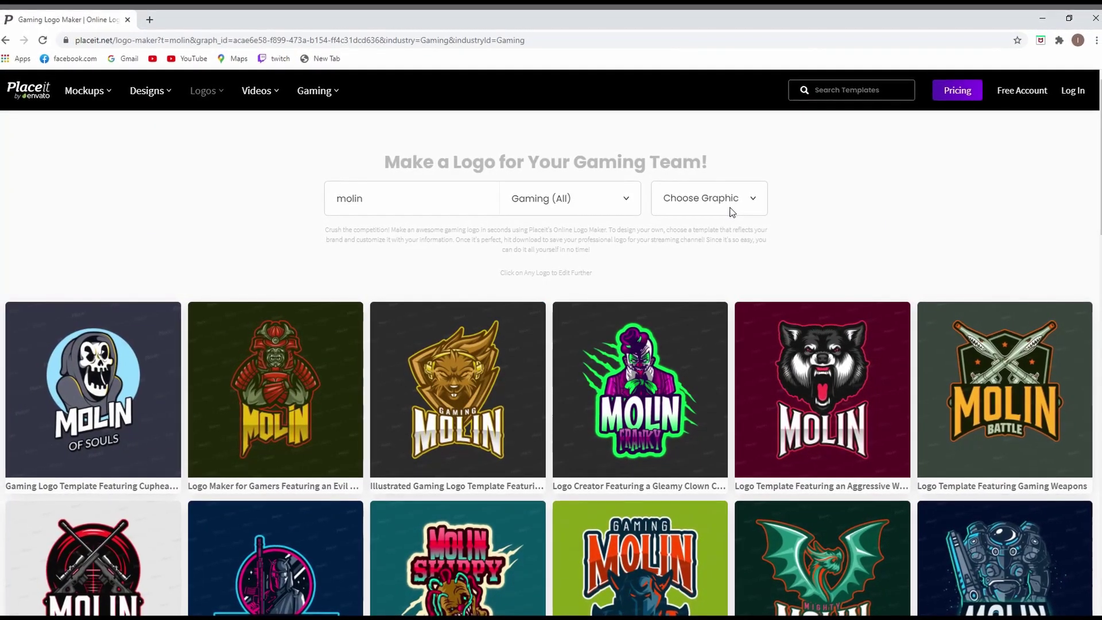
- Filter the gaming templates to the hooded grinning-figure mascot graphic and browse the matches
{"action": "left_click", "coordinate": [761, 207]}
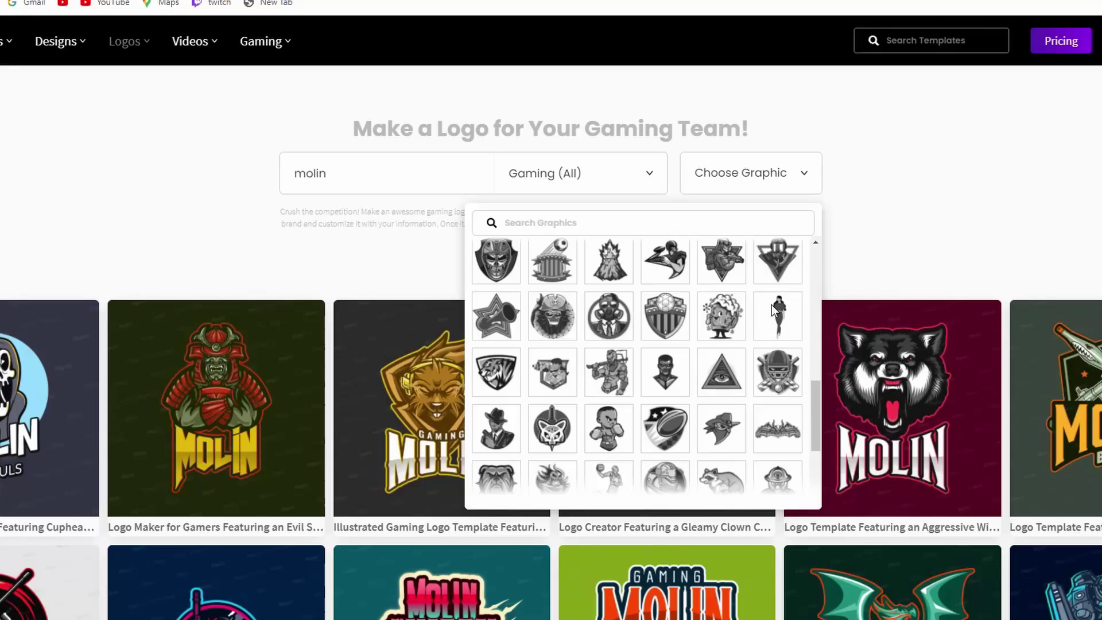
{"action": "scroll", "coordinate": [772, 305], "scroll_direction": "down", "scroll_amount": 4}
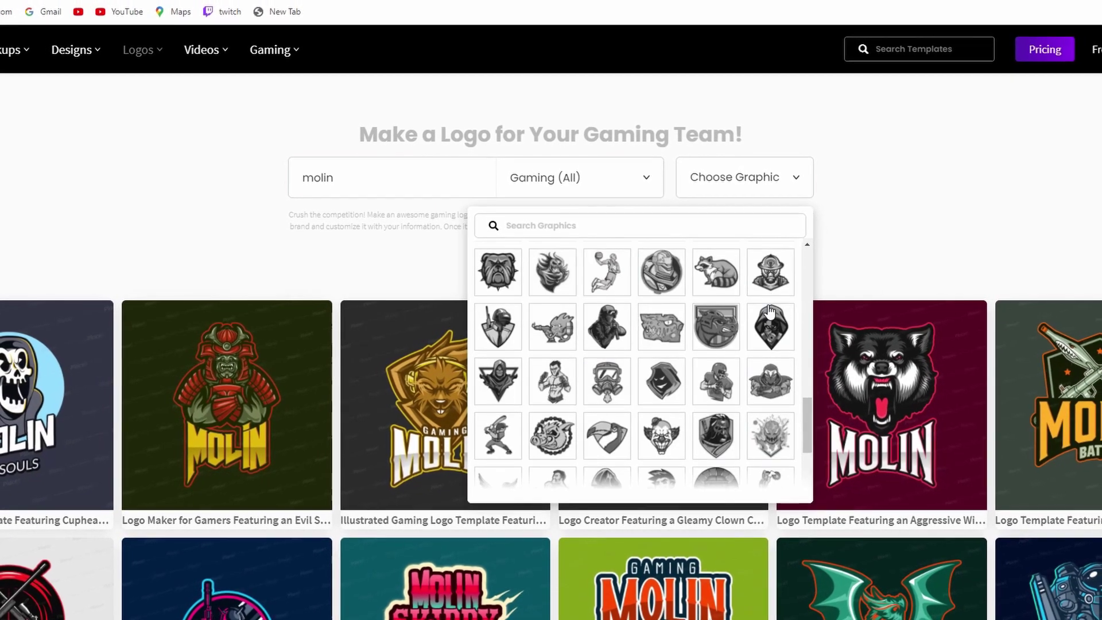
{"action": "scroll", "coordinate": [770, 312], "scroll_direction": "down", "scroll_amount": 1}
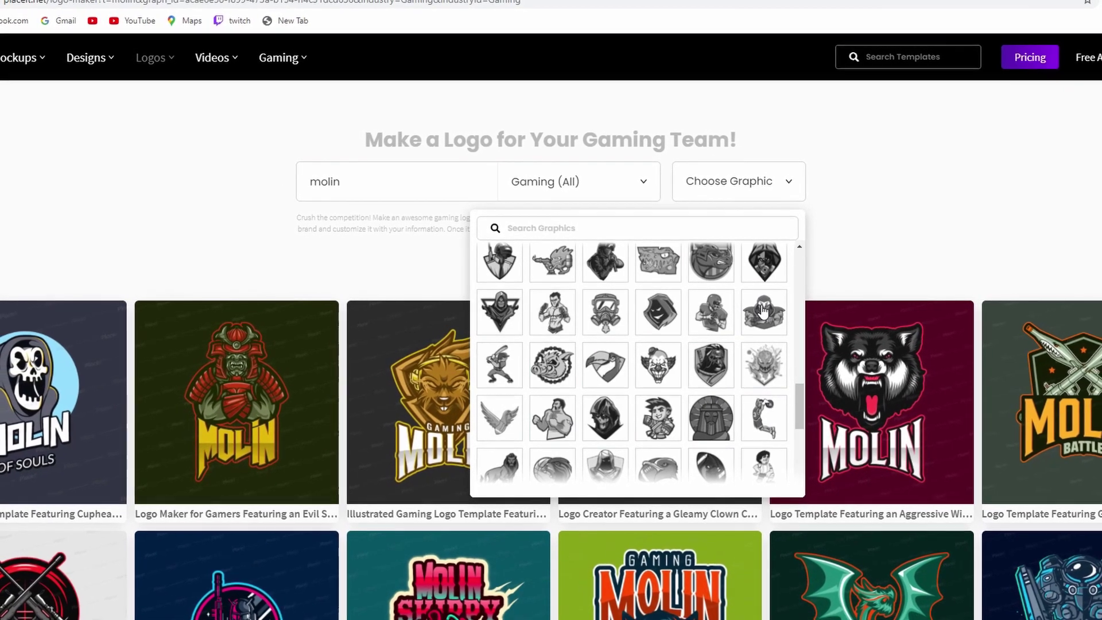
{"action": "left_click", "coordinate": [658, 312]}
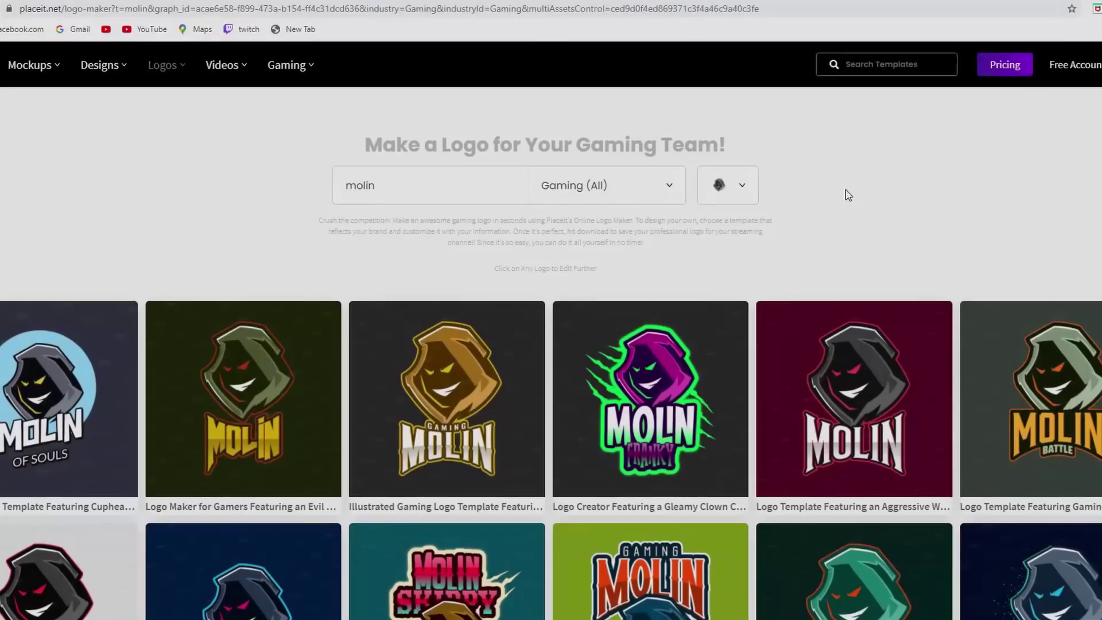
{"action": "scroll", "coordinate": [859, 194], "scroll_direction": "down", "scroll_amount": 3}
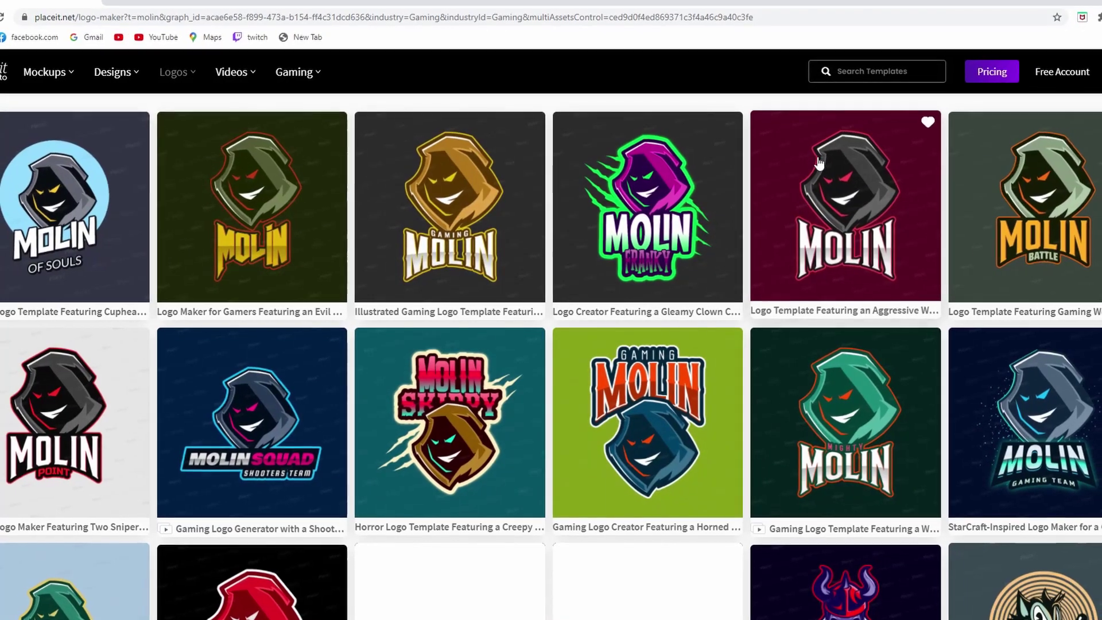
{"action": "scroll", "coordinate": [825, 147], "scroll_direction": "down", "scroll_amount": 3}
{"action": "scroll", "coordinate": [797, 230], "scroll_direction": "up", "scroll_amount": 3}
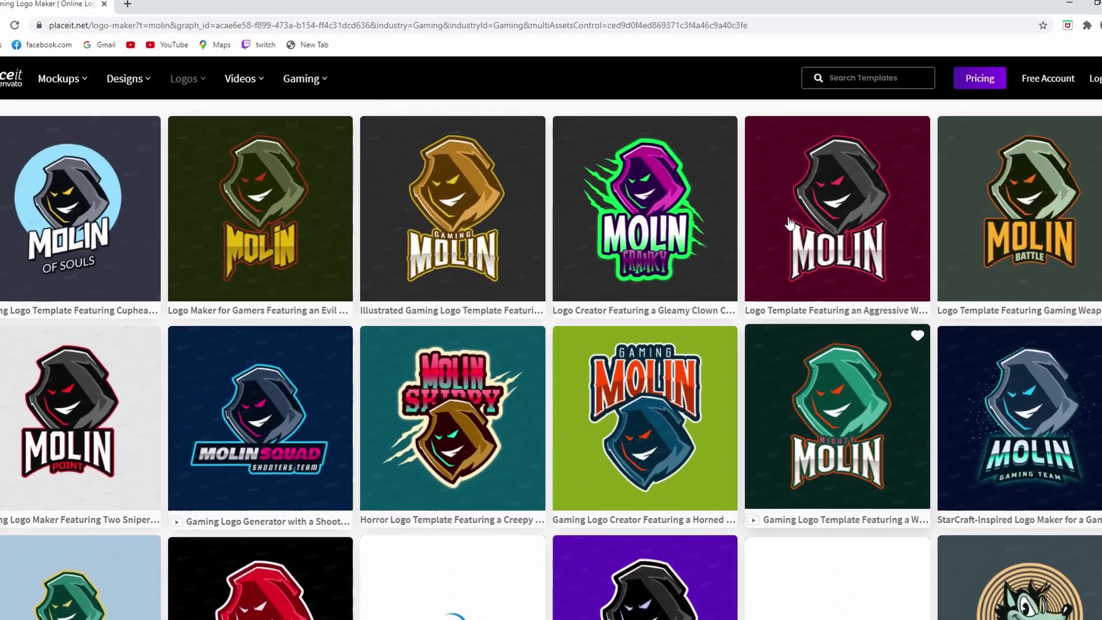
{"action": "scroll", "coordinate": [786, 224], "scroll_direction": "up", "scroll_amount": 2}
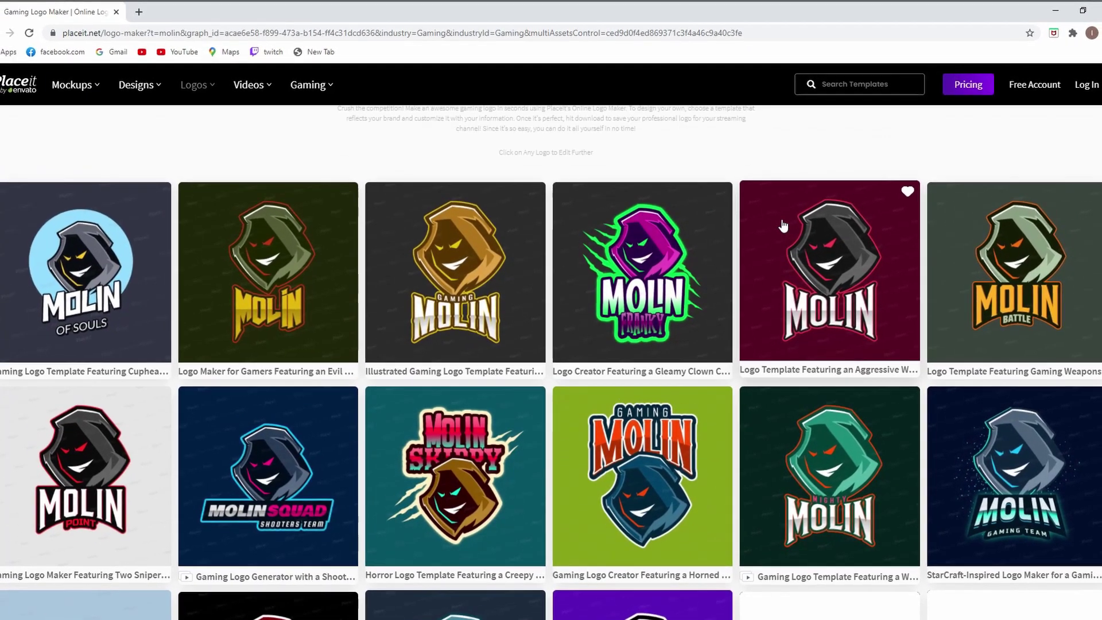
- Open the hooded MOLIN POINT template and change its subtitle from POINT to Gaming
{"action": "left_click", "coordinate": [93, 449]}
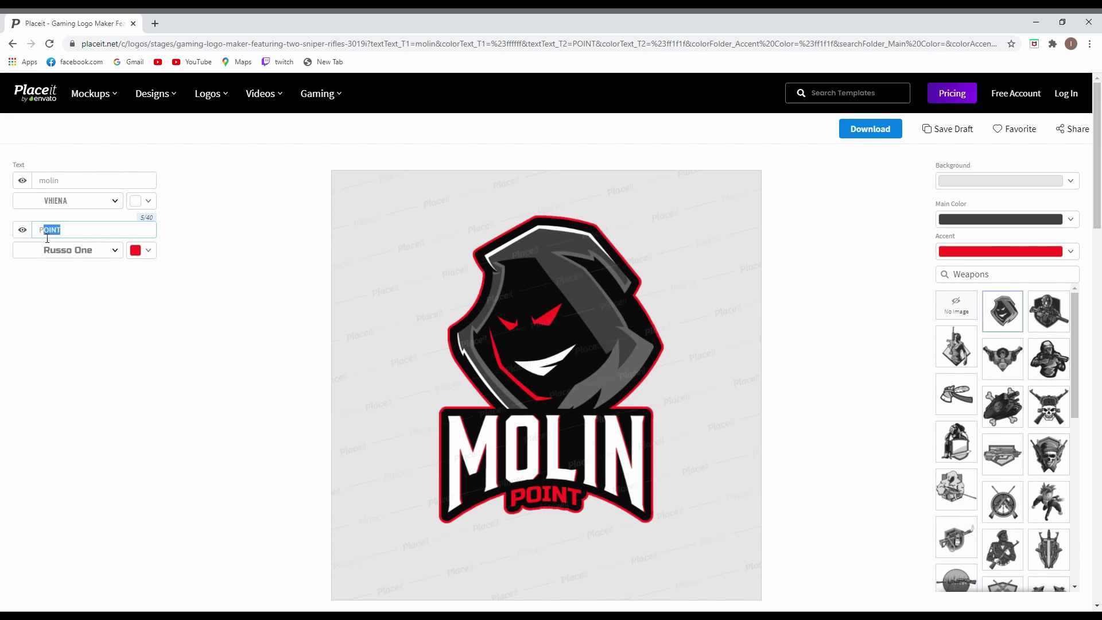
{"action": "key", "text": "BackSpace"}
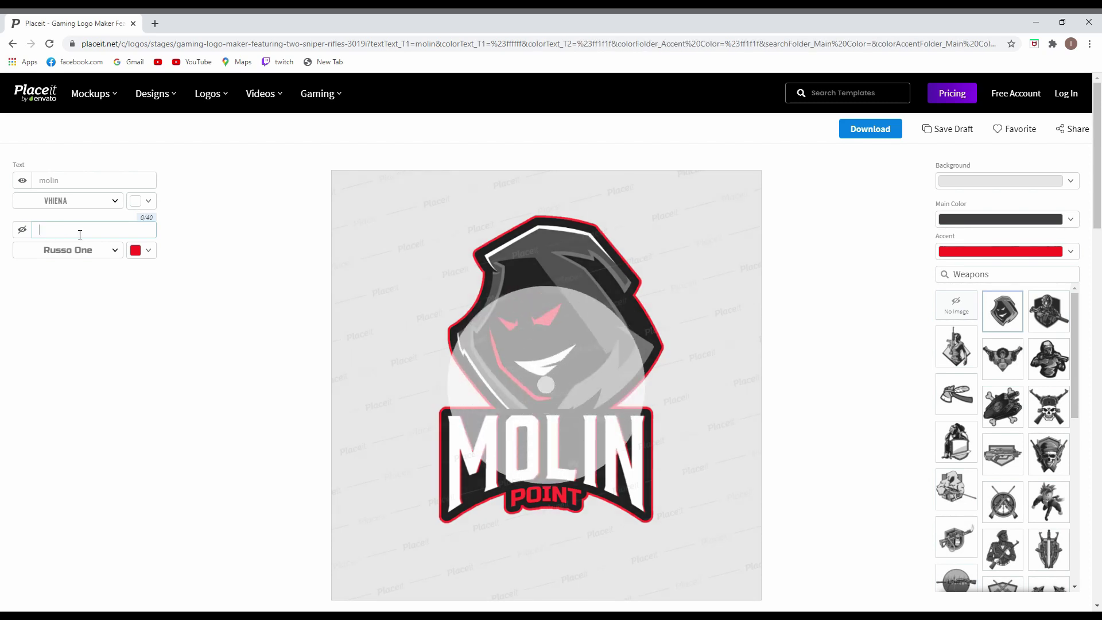
{"action": "type", "text": "Gaming"}
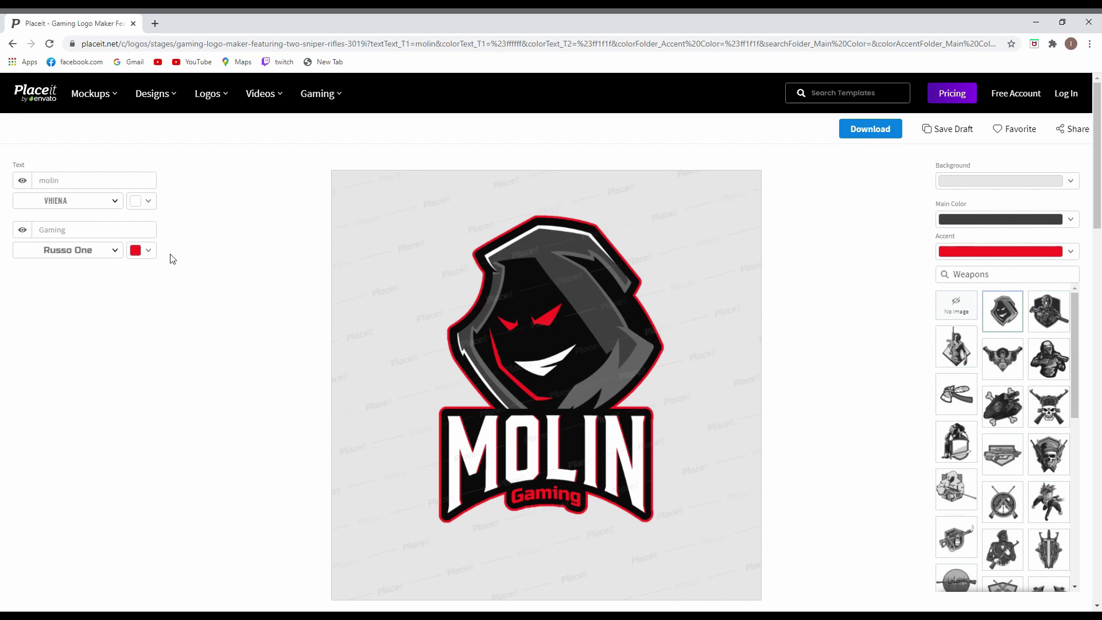
{"action": "left_click", "coordinate": [144, 251]}
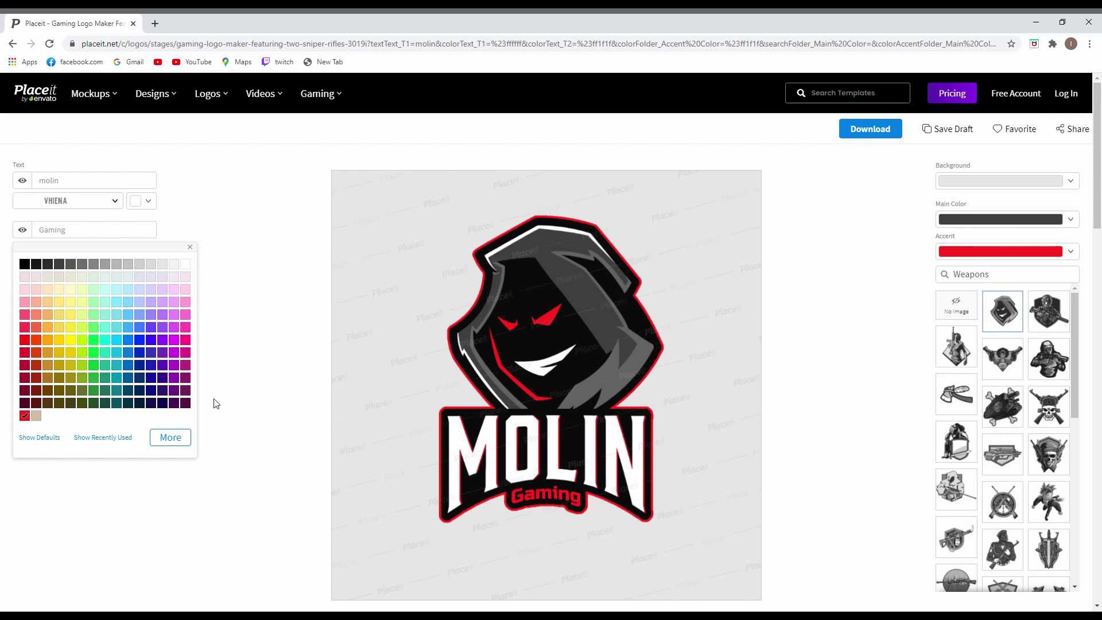
{"action": "left_click", "coordinate": [185, 264]}
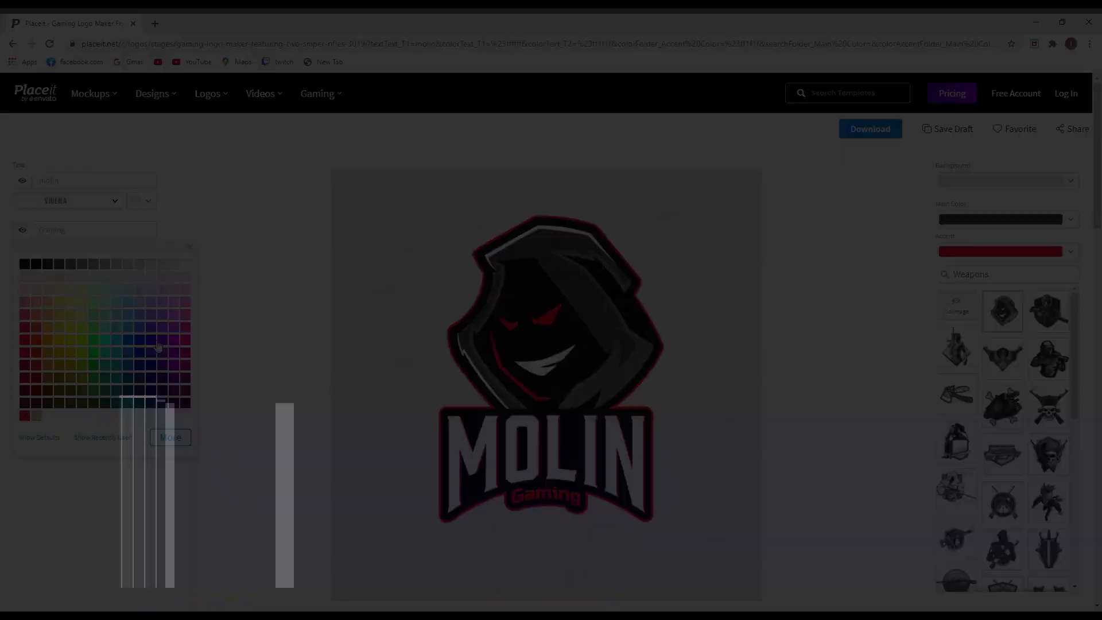
{"action": "left_click", "coordinate": [94, 339]}
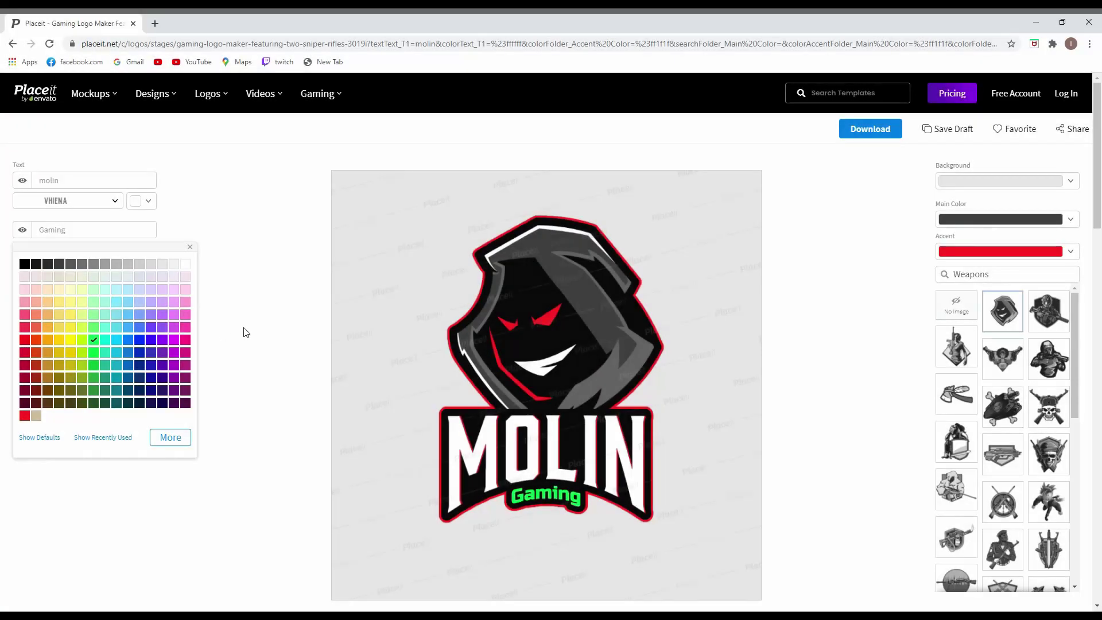
{"action": "left_click", "coordinate": [245, 332]}
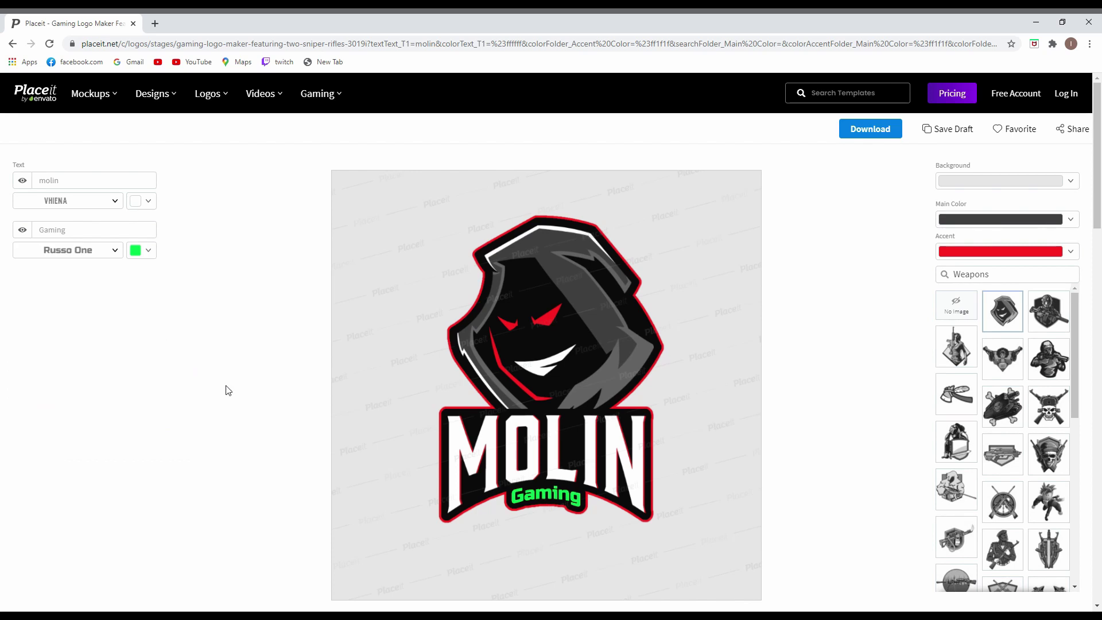
{"action": "left_click", "coordinate": [986, 253]}
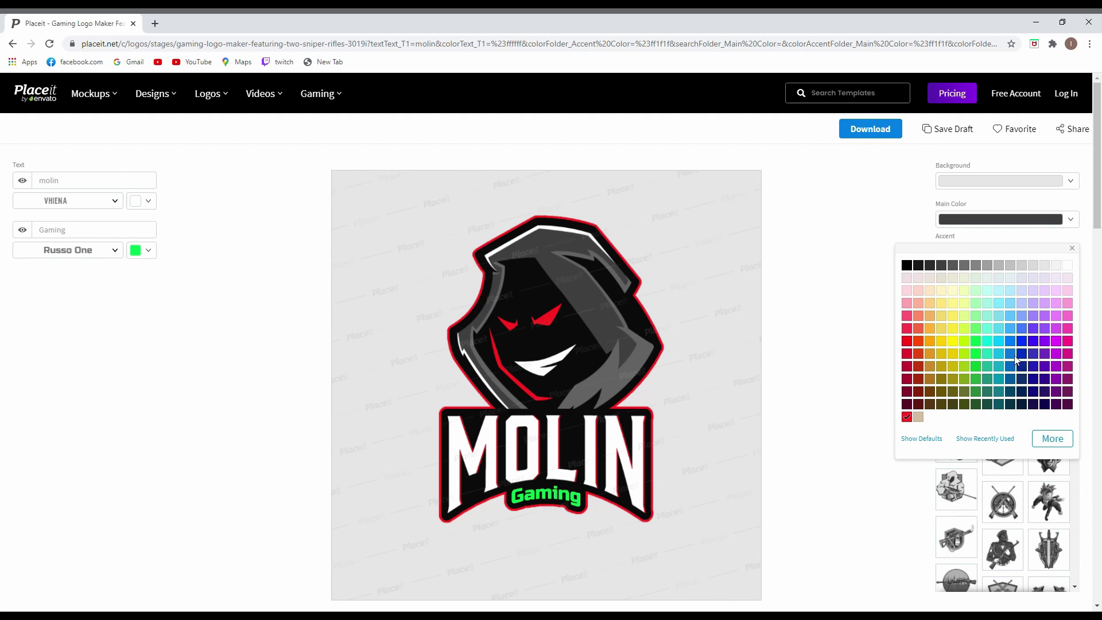
{"action": "left_click", "coordinate": [956, 317]}
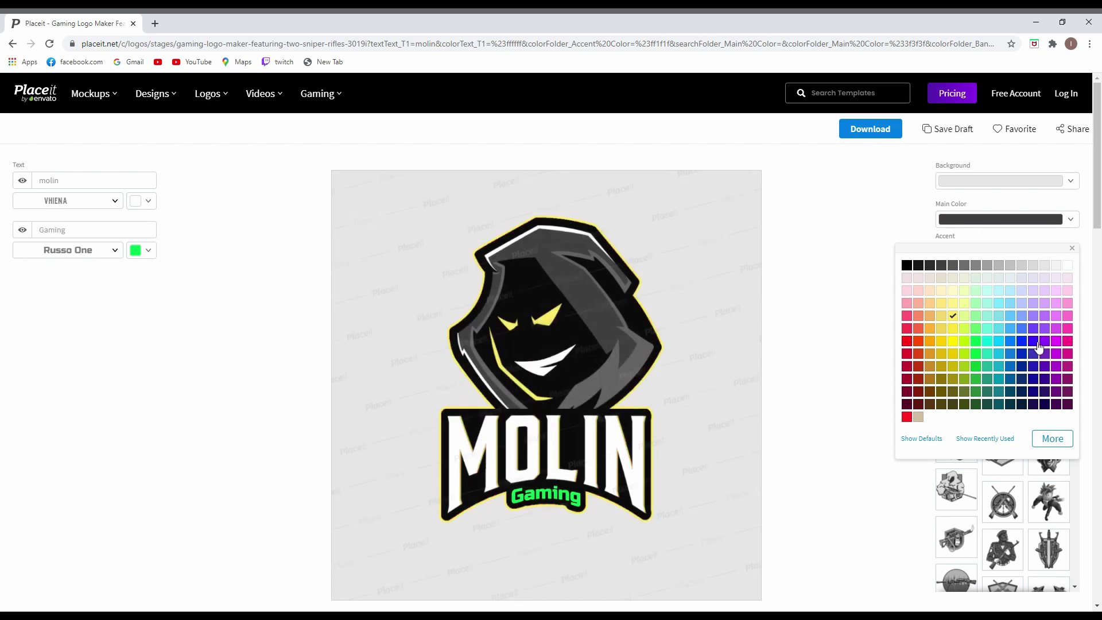
{"action": "left_click", "coordinate": [982, 342]}
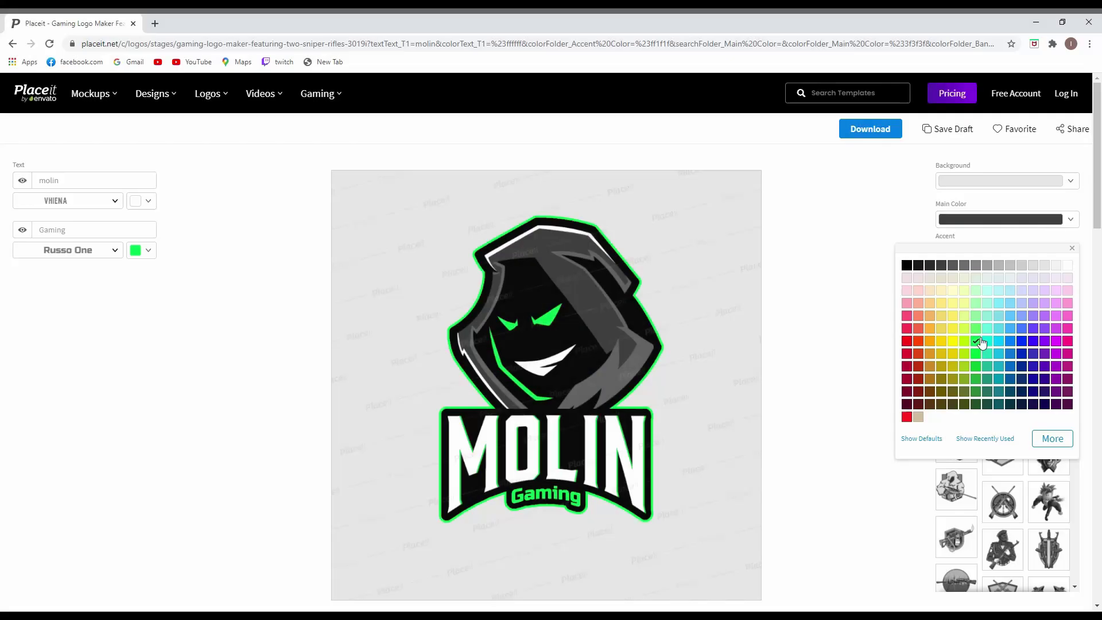
{"action": "left_click", "coordinate": [907, 341]}
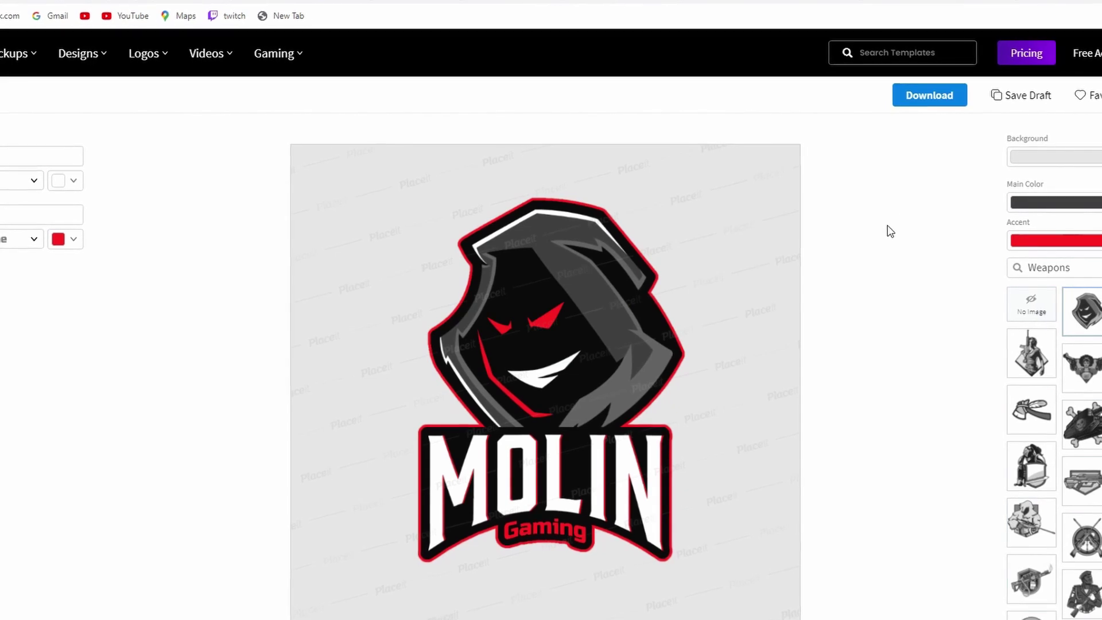
- View the download prices ($39.95 single logo, $14.95/month or $89.69/year), then dismiss them
{"action": "left_click", "coordinate": [936, 101]}
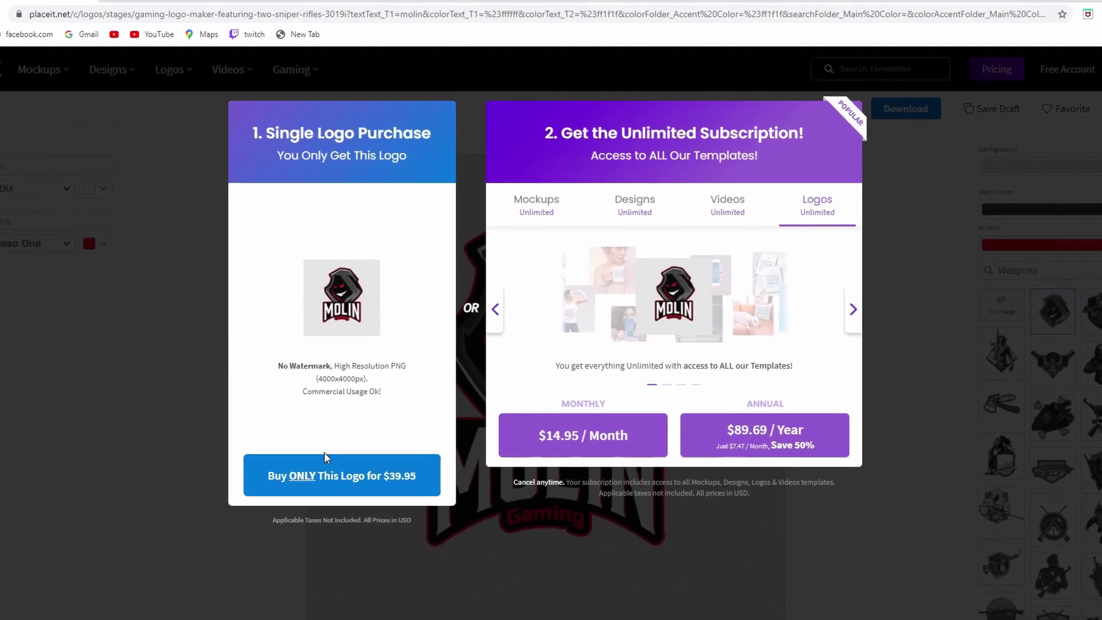
{"action": "left_click", "coordinate": [923, 261]}
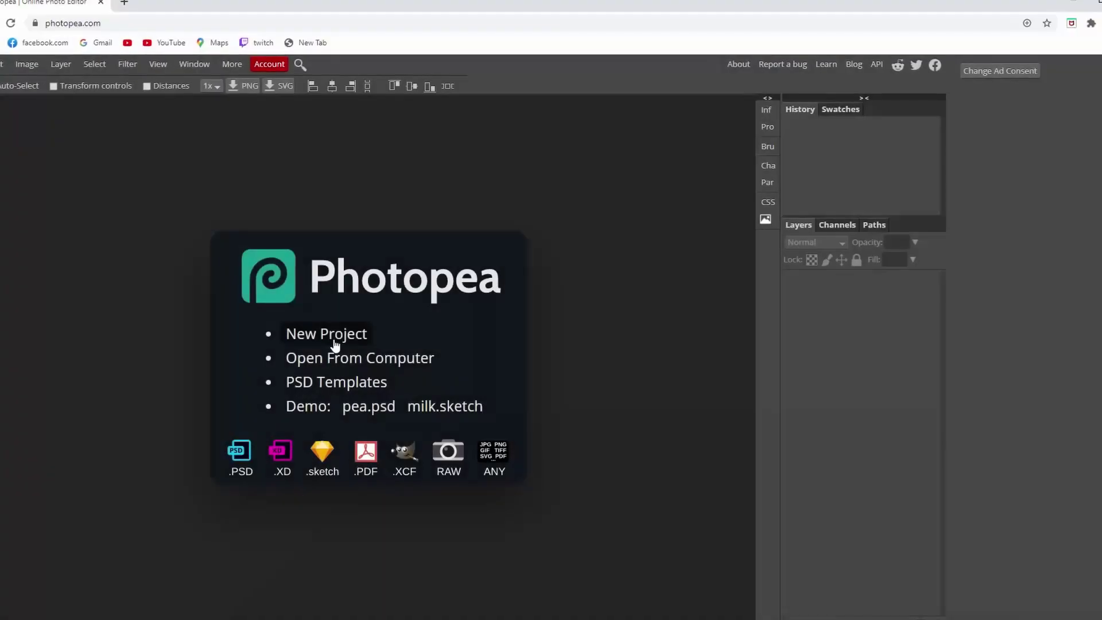
- Create a 1920×1080 document with a transparent background using the FB Event Image preset
{"action": "left_click", "coordinate": [332, 342]}
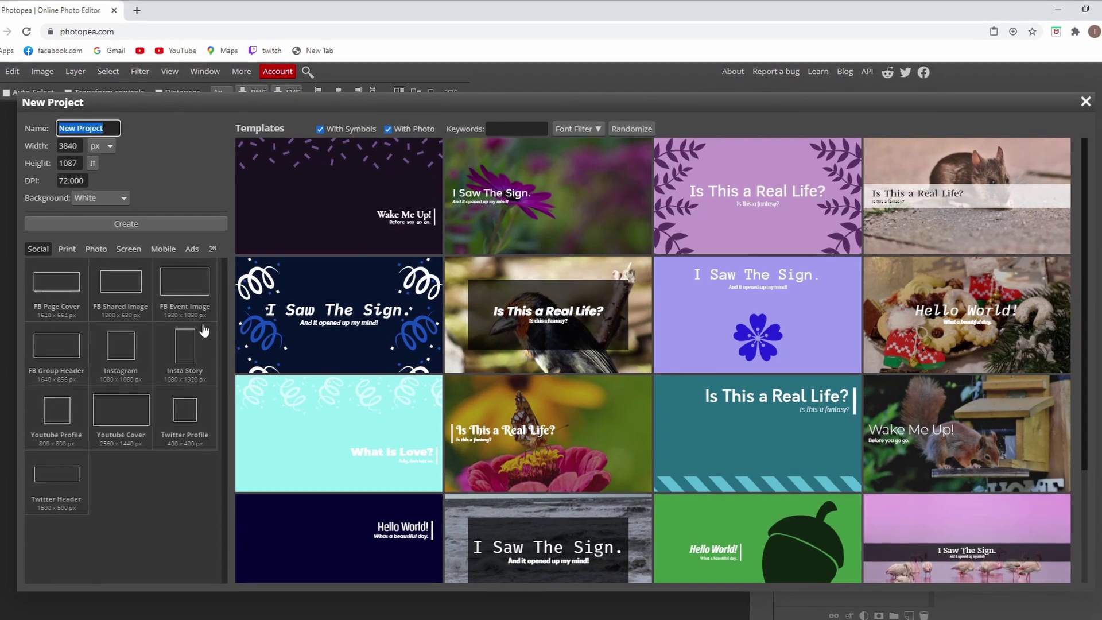
{"action": "left_click", "coordinate": [189, 299]}
{"action": "left_click", "coordinate": [119, 201]}
{"action": "left_click", "coordinate": [116, 223]}
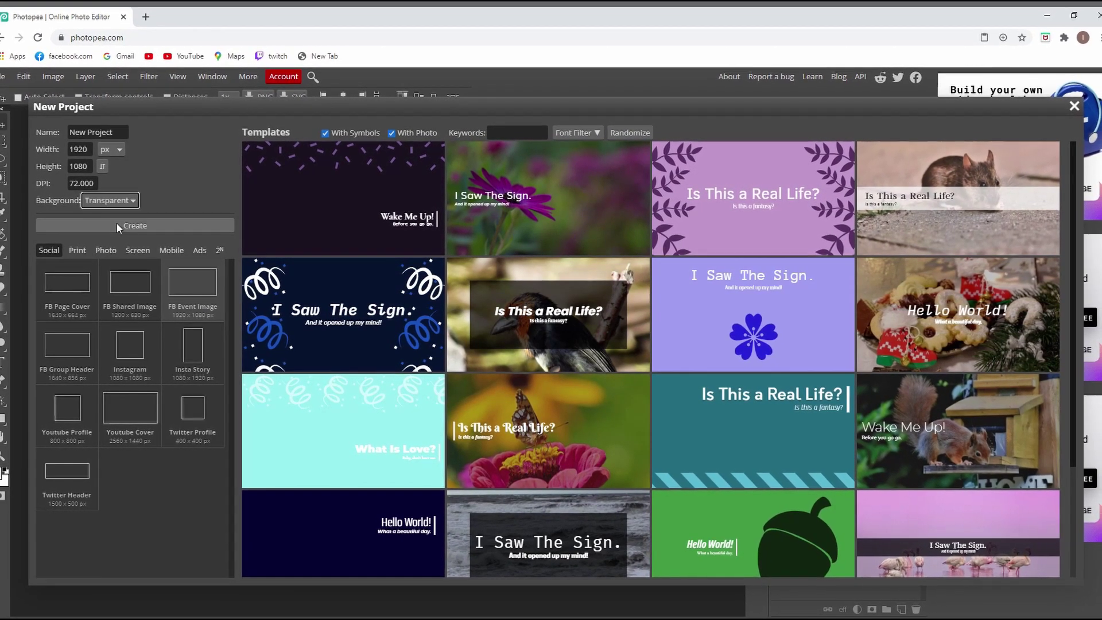
{"action": "left_click", "coordinate": [187, 226]}
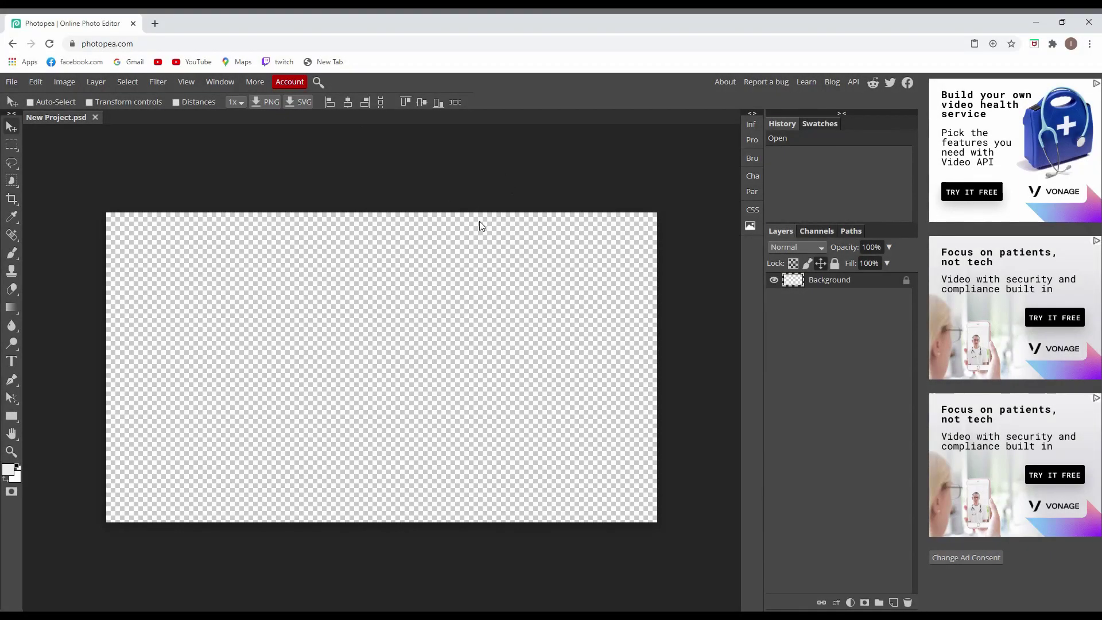
- Place the logo image, enlarge it to about 120% and centre it on the canvas
{"action": "left_click", "coordinate": [12, 82]}
{"action": "left_click", "coordinate": [38, 135]}
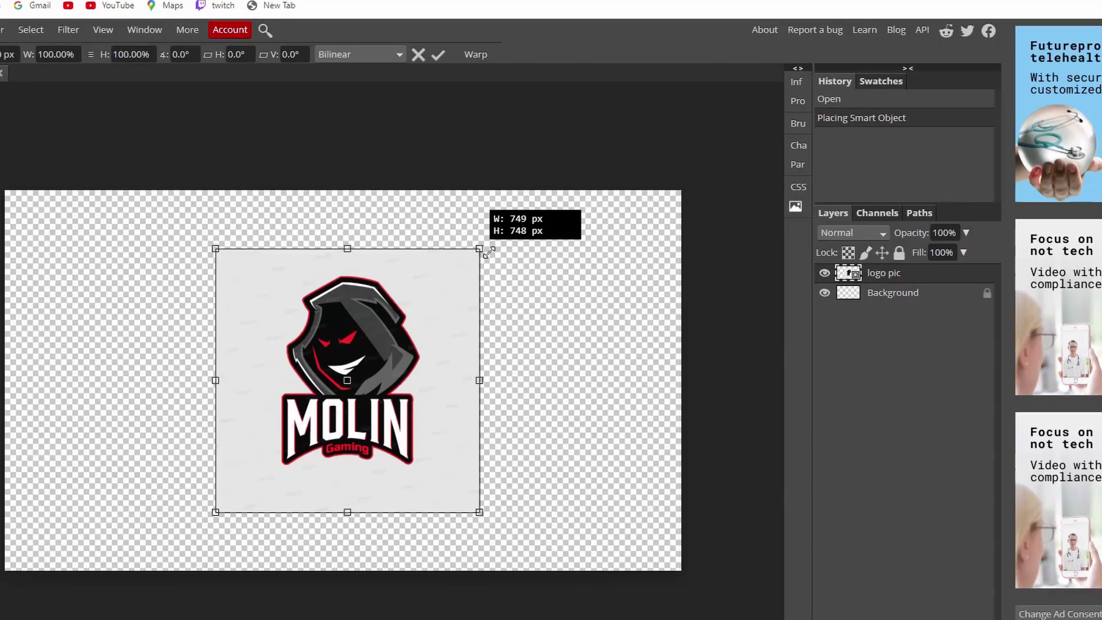
{"action": "left_click_drag", "start_coordinate": [488, 252], "coordinate": [501, 239]}
{"action": "left_click_drag", "start_coordinate": [537, 230], "coordinate": [441, 303]}
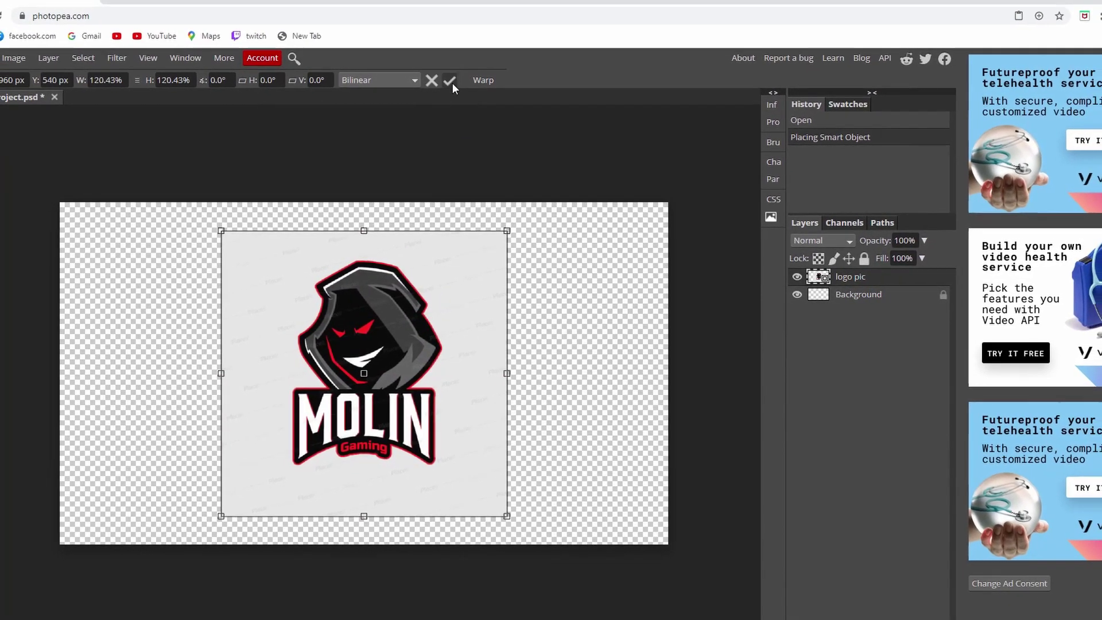
{"action": "left_click", "coordinate": [449, 77]}
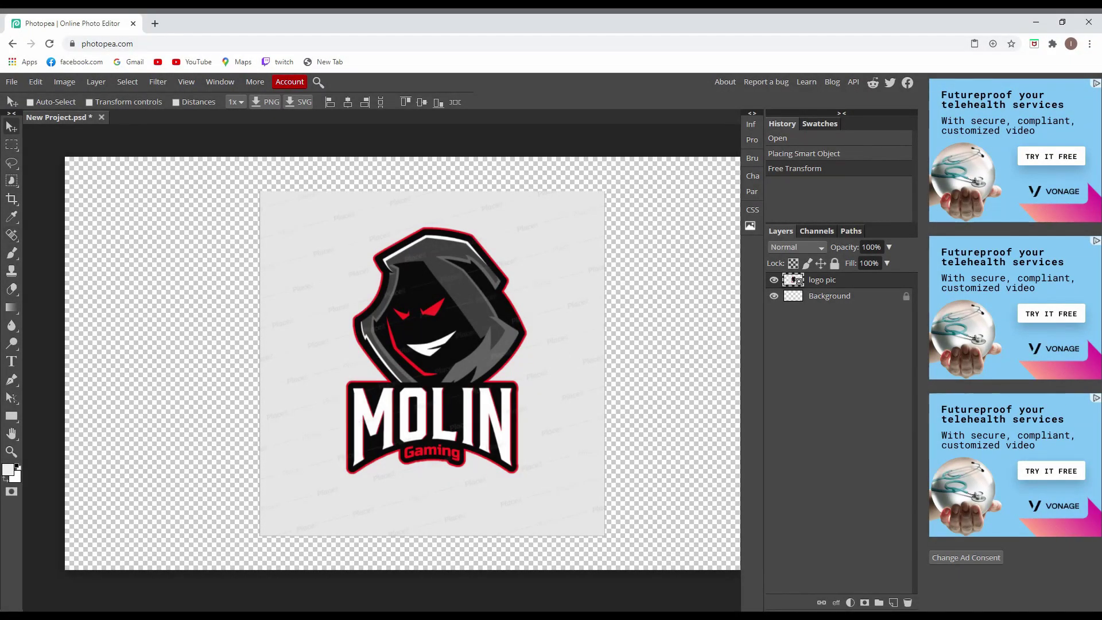
- Select the MOLIN logo with Object Selection and output the refined cut-out to a new layer
{"action": "left_click", "coordinate": [13, 181]}
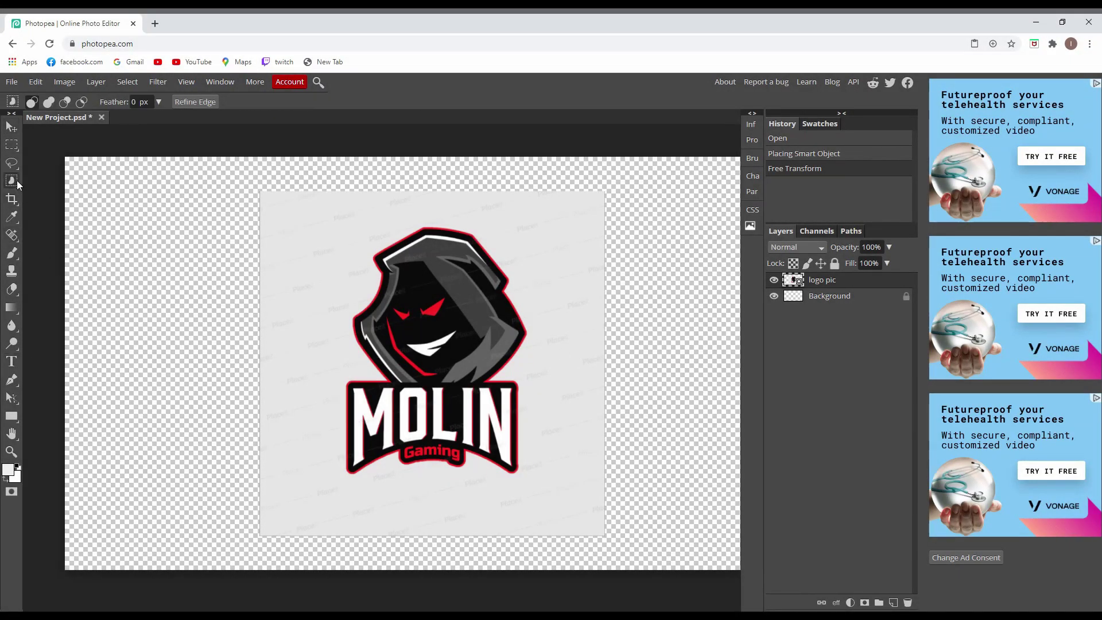
{"action": "left_click_drag", "start_coordinate": [301, 216], "coordinate": [588, 513]}
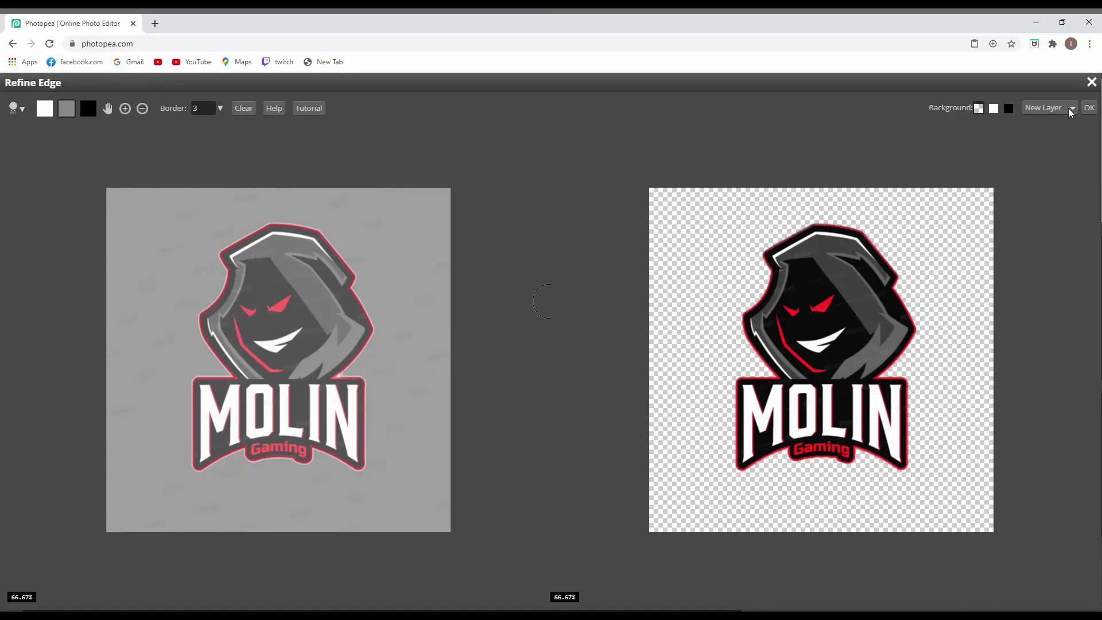
{"action": "left_click", "coordinate": [1090, 108]}
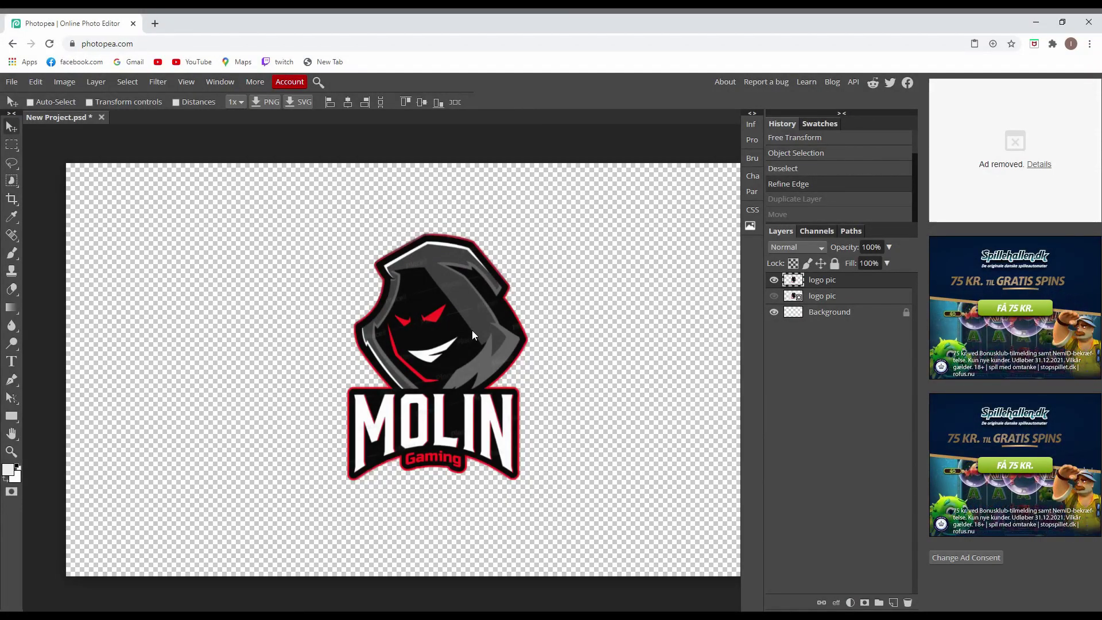
- Nudge the cut-out logo left, zoom in, and sample the hood's black as the paint colour
{"action": "left_click_drag", "start_coordinate": [452, 277], "coordinate": [422, 278]}
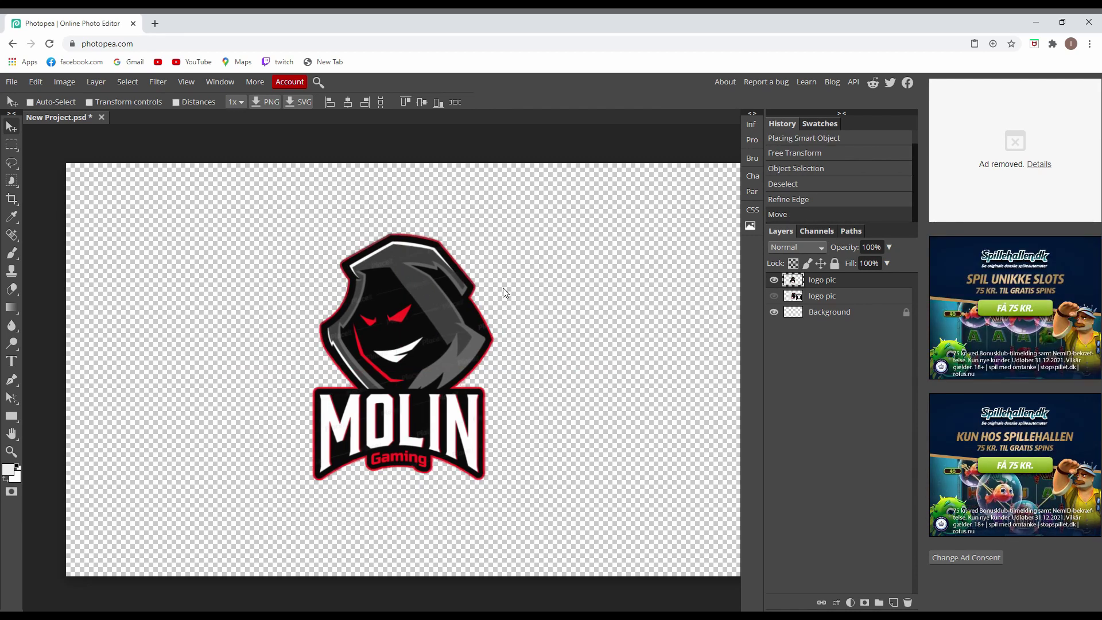
{"action": "scroll", "coordinate": [416, 308], "scroll_direction": "up", "scroll_amount": 10}
{"action": "scroll", "coordinate": [418, 307], "scroll_direction": "down", "scroll_amount": 10}
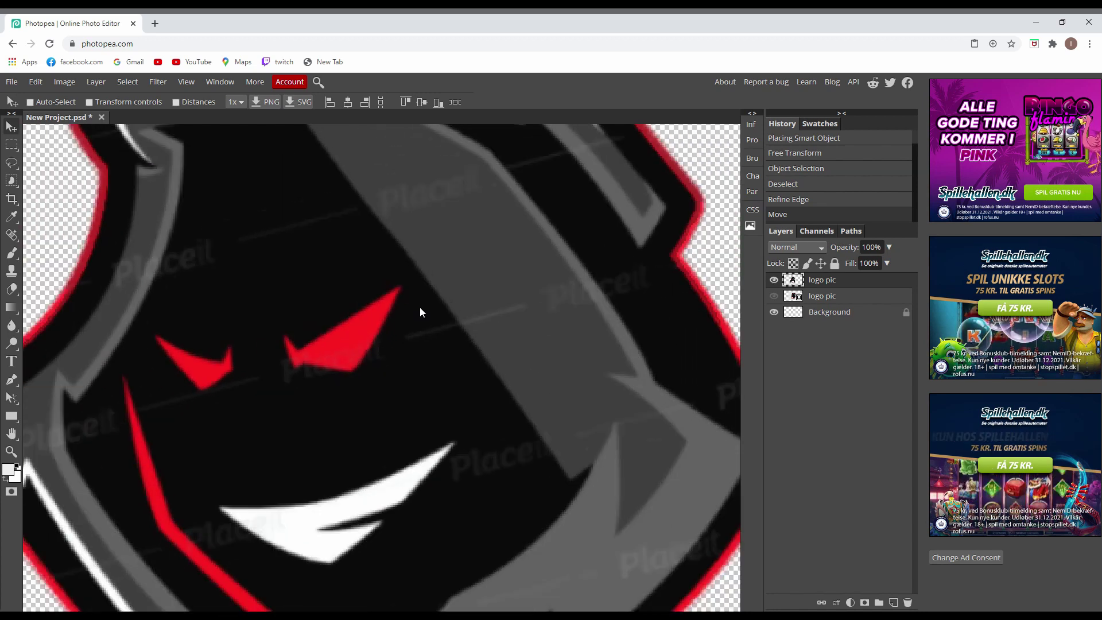
{"action": "scroll", "coordinate": [420, 309], "scroll_direction": "up", "scroll_amount": 6}
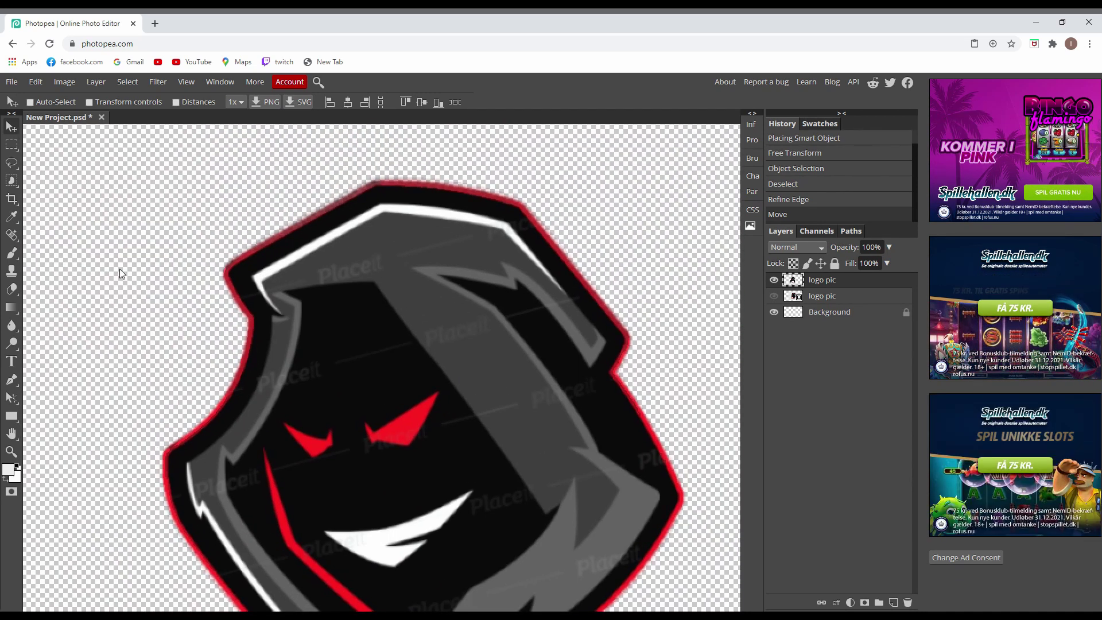
{"action": "left_click", "coordinate": [11, 219]}
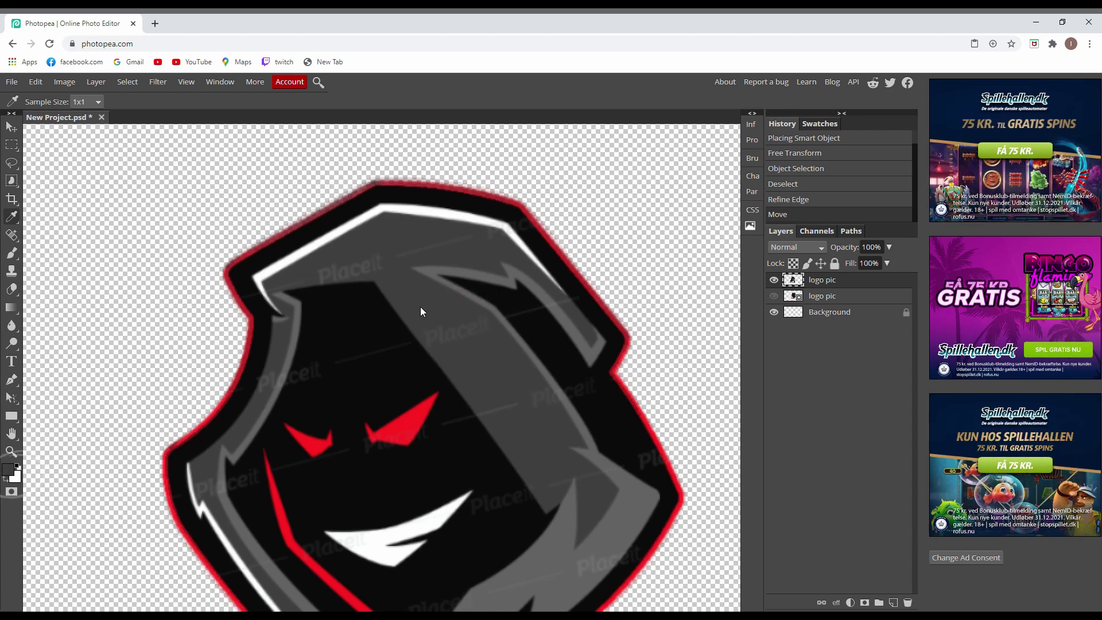
{"action": "left_click", "coordinate": [12, 253]}
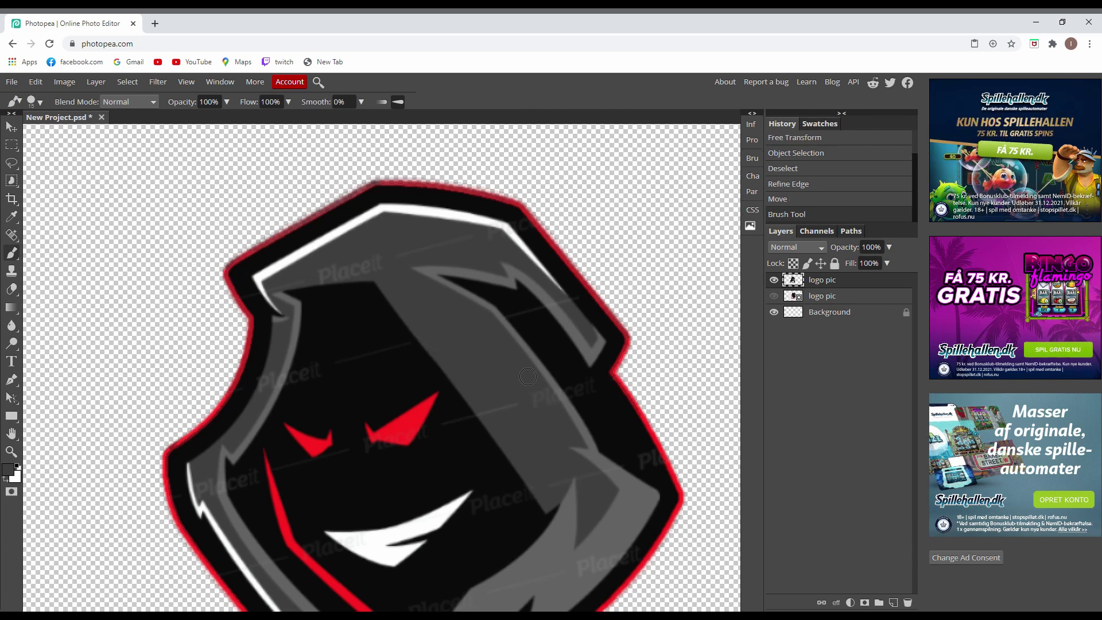
- Resample black and paint over the faint Placeit watermark marks on the hood
{"action": "left_click", "coordinate": [13, 219]}
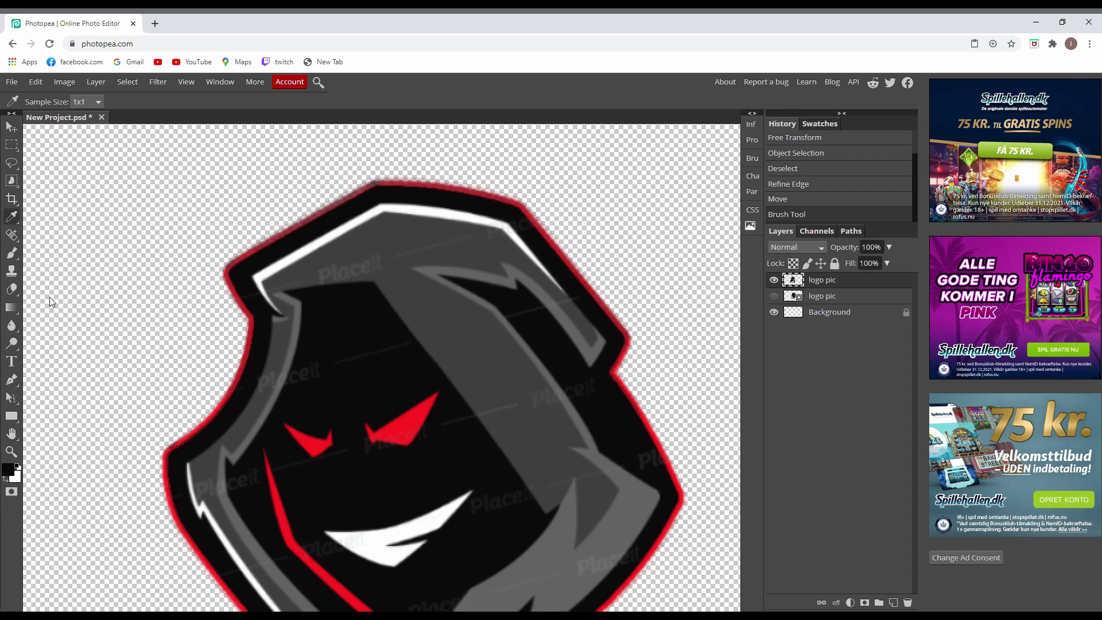
{"action": "left_click", "coordinate": [11, 253]}
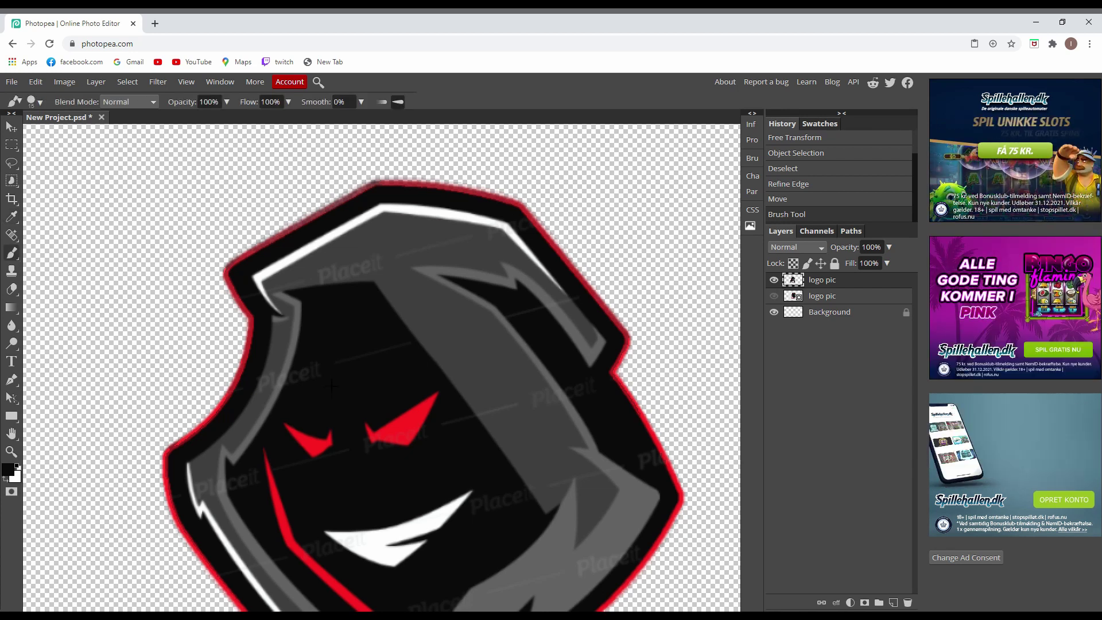
{"action": "scroll", "coordinate": [320, 375], "scroll_direction": "up", "scroll_amount": 5}
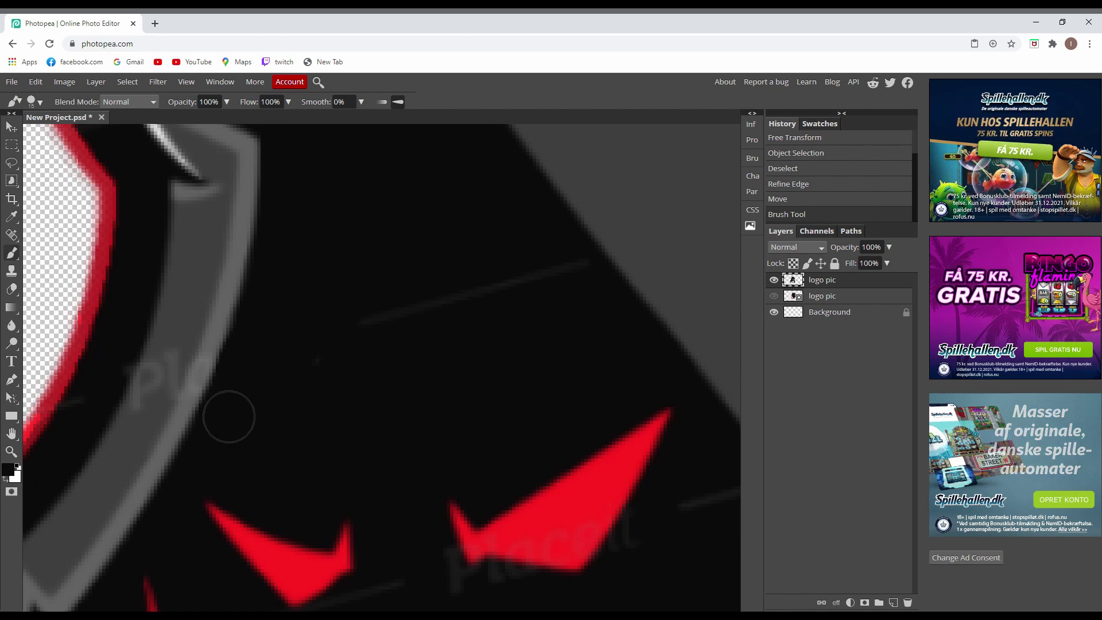
{"action": "left_click_drag", "start_coordinate": [572, 268], "coordinate": [537, 290]}
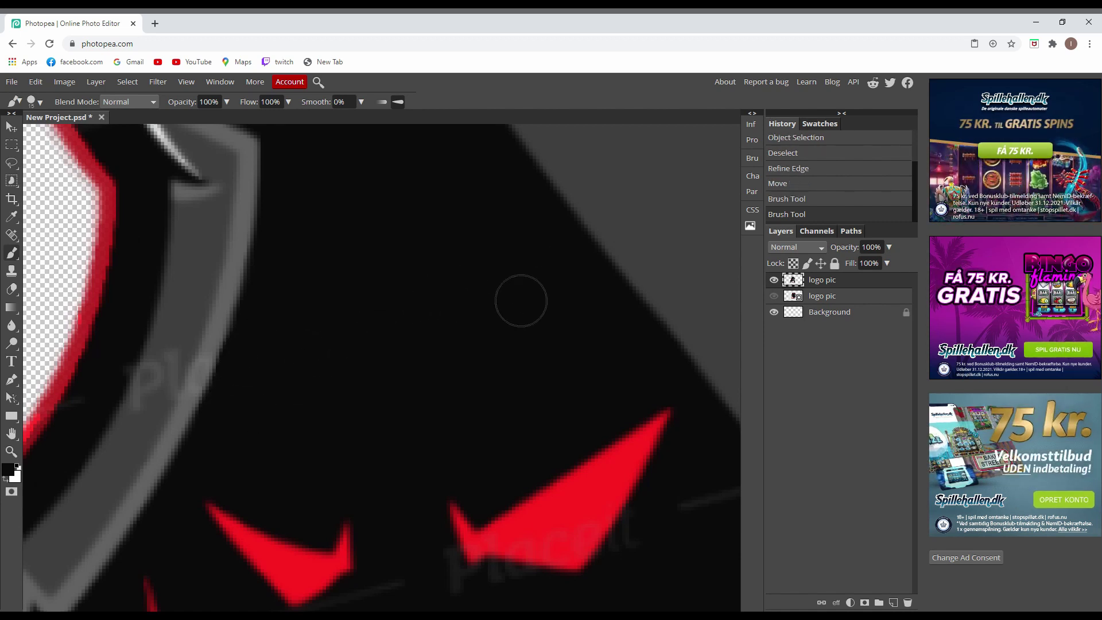
{"action": "left_click_drag", "start_coordinate": [421, 398], "coordinate": [345, 190]}
{"action": "left_click", "coordinate": [389, 312]}
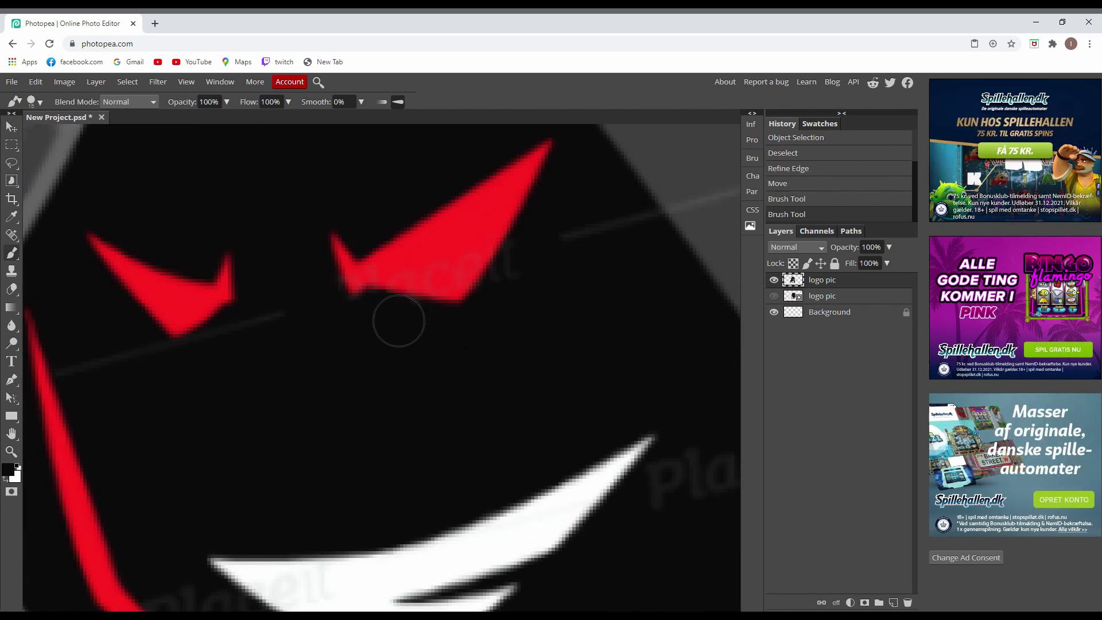
{"action": "left_click_drag", "start_coordinate": [568, 241], "coordinate": [654, 221]}
{"action": "scroll", "coordinate": [591, 247], "scroll_direction": "down", "scroll_amount": 3}
{"action": "scroll", "coordinate": [591, 352], "scroll_direction": "up", "scroll_amount": 4}
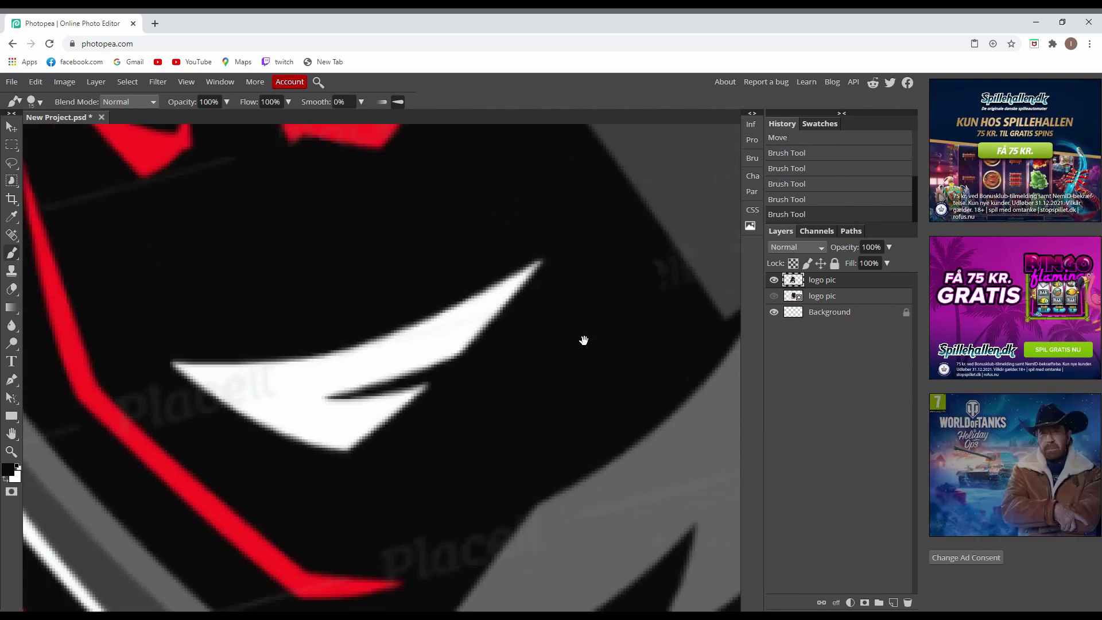
{"action": "scroll", "coordinate": [452, 435], "scroll_direction": "down", "scroll_amount": 2}
{"action": "scroll", "coordinate": [406, 402], "scroll_direction": "up", "scroll_amount": 2}
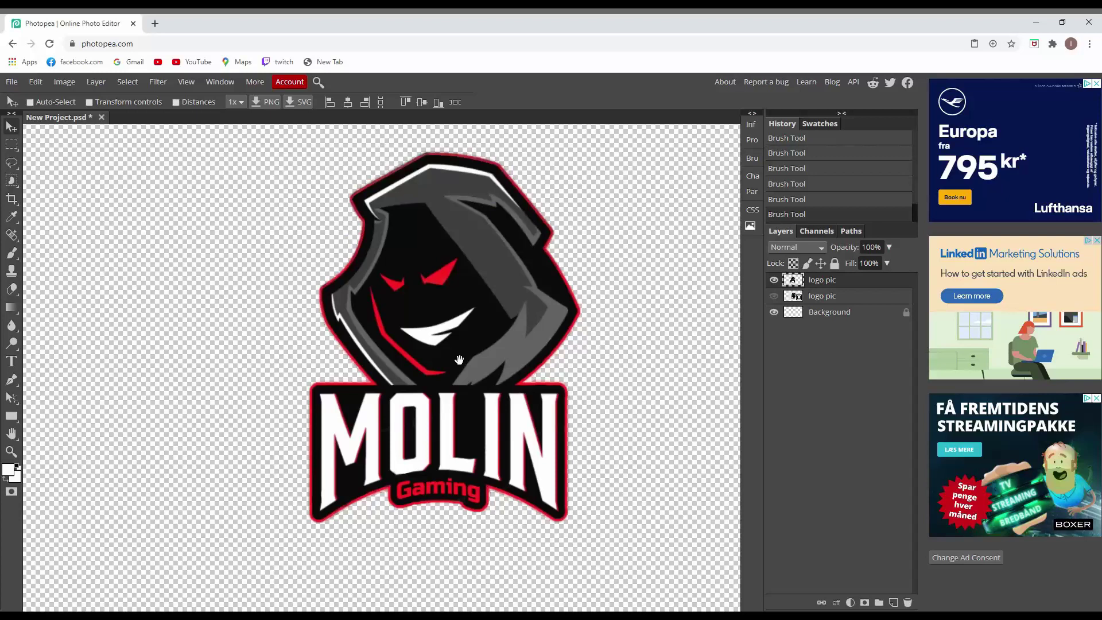
- Move the logo lower on the canvas and review the whole cleaned-up logo
{"action": "left_click_drag", "start_coordinate": [484, 277], "coordinate": [485, 371]}
{"action": "scroll", "coordinate": [467, 361], "scroll_direction": "up", "scroll_amount": 3}
{"action": "scroll", "coordinate": [411, 290], "scroll_direction": "up", "scroll_amount": 1}
{"action": "left_click_drag", "start_coordinate": [411, 291], "coordinate": [346, 138]}
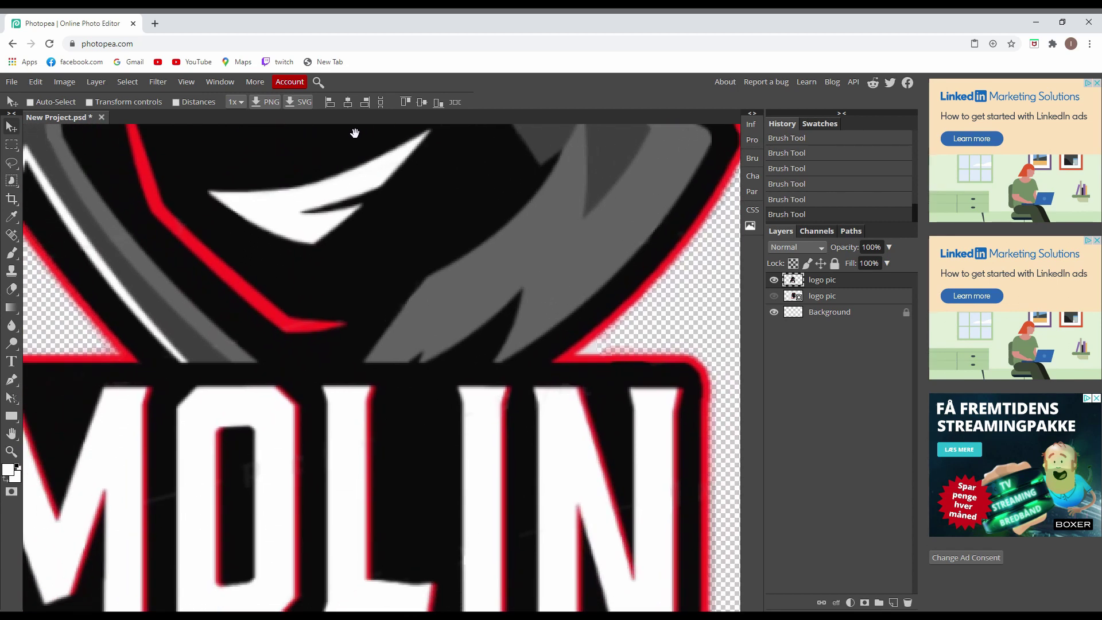
{"action": "left_click_drag", "start_coordinate": [402, 101], "coordinate": [514, 397]}
{"action": "scroll", "coordinate": [511, 380], "scroll_direction": "down", "scroll_amount": 5}
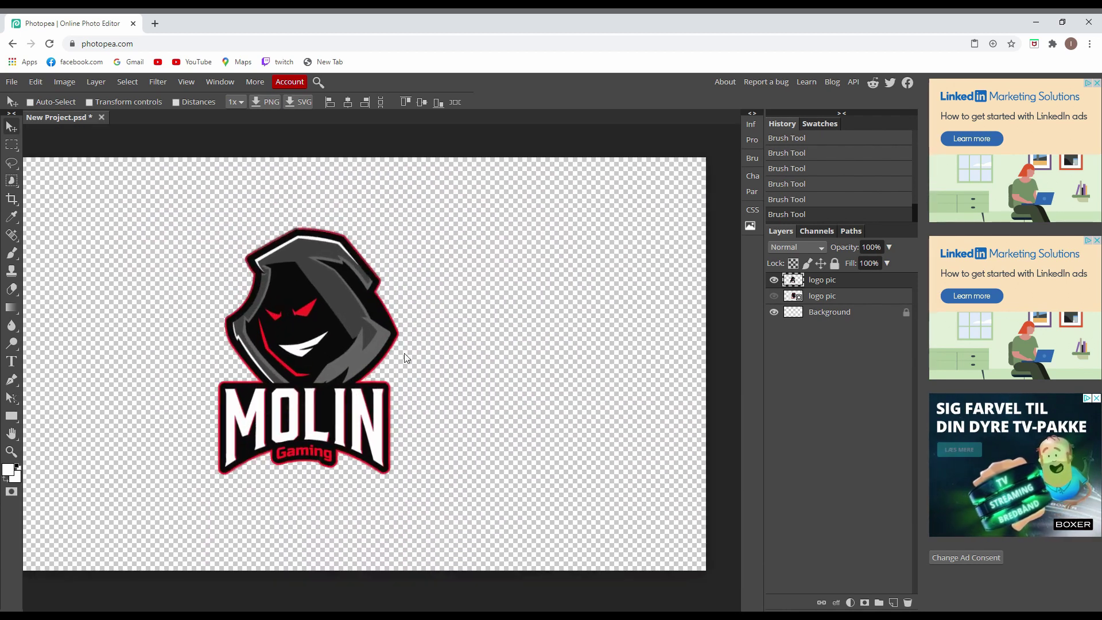
{"action": "left_click_drag", "start_coordinate": [405, 356], "coordinate": [490, 376]}
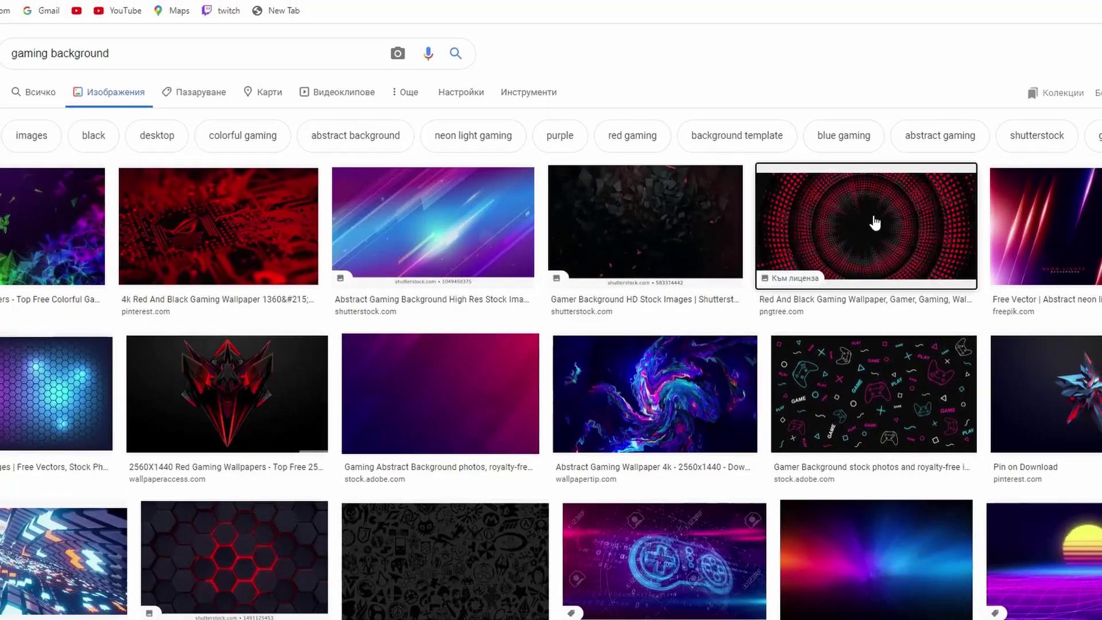
- Preview the red-and-black Pngtree gaming wallpaper from the 'gaming background' results
{"action": "left_click", "coordinate": [875, 222]}
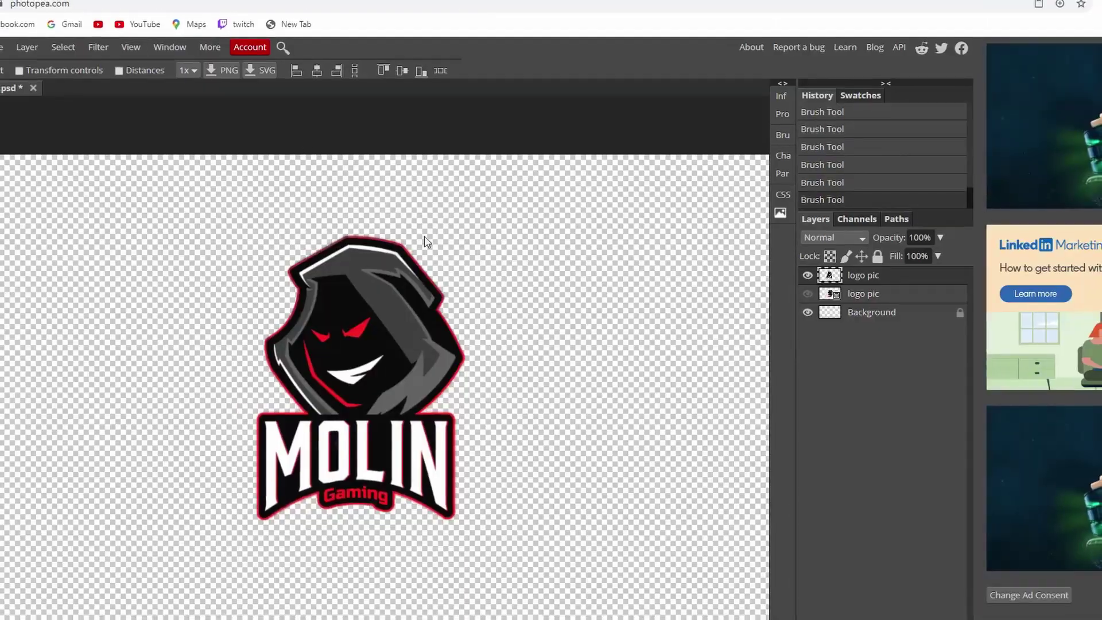
- Paste the wallpaper, stretch it across the canvas, and send it behind the logo
{"action": "key", "text": "ctrl+v"}
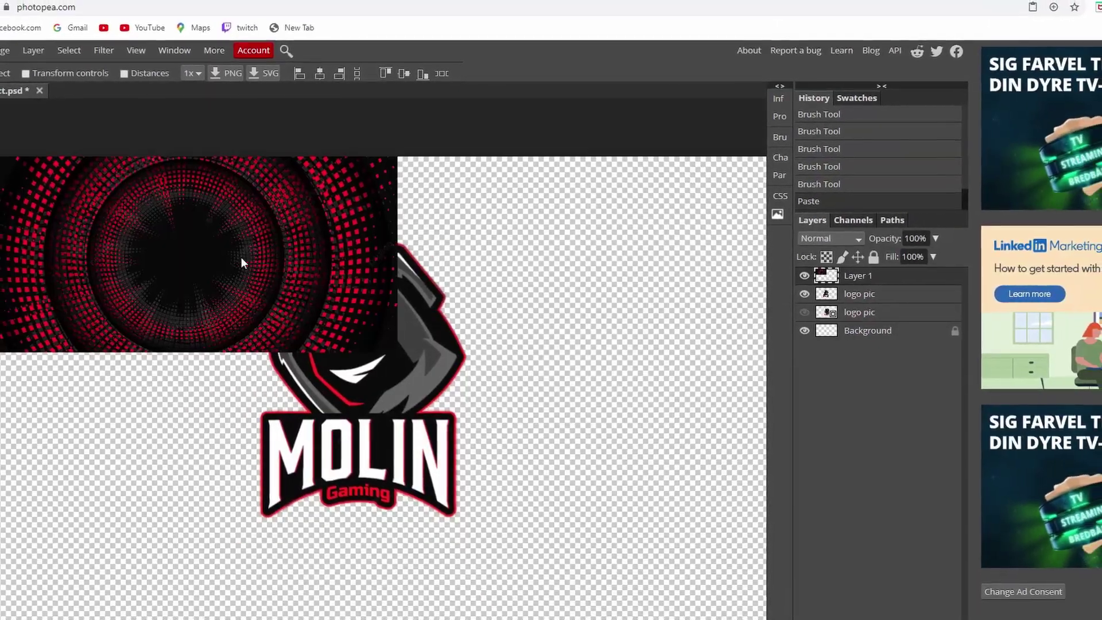
{"action": "left_click_drag", "start_coordinate": [373, 318], "coordinate": [521, 485]}
{"action": "key", "text": "ctrl+t"}
{"action": "left_click_drag", "start_coordinate": [550, 321], "coordinate": [694, 173]}
{"action": "left_click_drag", "start_coordinate": [344, 344], "coordinate": [233, 260]}
{"action": "key", "text": "Return"}
{"action": "key", "text": "ctrl+bracketleft"}
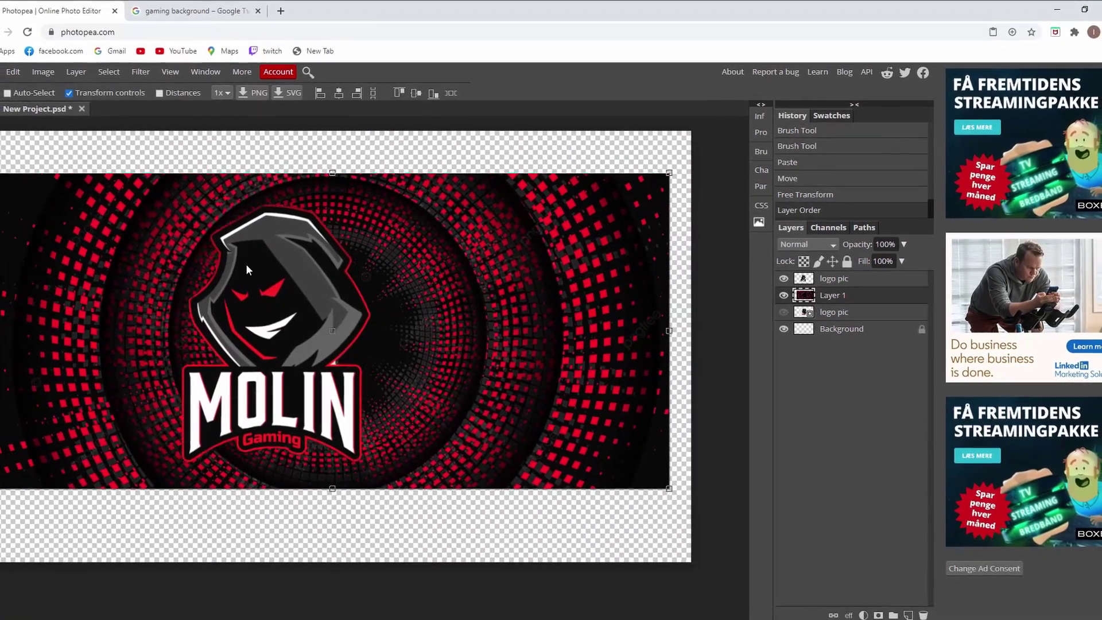
- Shrink the MOLIN logo to 68.62% and centre it over the wallpaper
{"action": "left_click", "coordinate": [838, 278]}
{"action": "left_click_drag", "start_coordinate": [270, 321], "coordinate": [326, 321]}
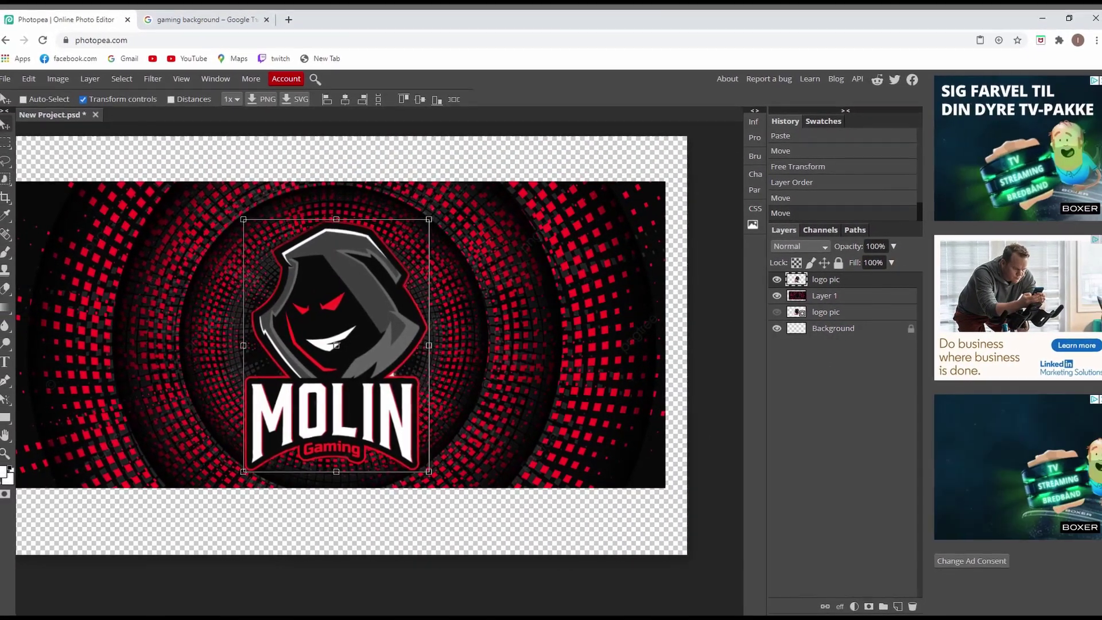
{"action": "key", "text": "ctrl+t"}
{"action": "left_click_drag", "start_coordinate": [429, 219], "coordinate": [371, 300]}
{"action": "left_click_drag", "start_coordinate": [319, 352], "coordinate": [340, 318]}
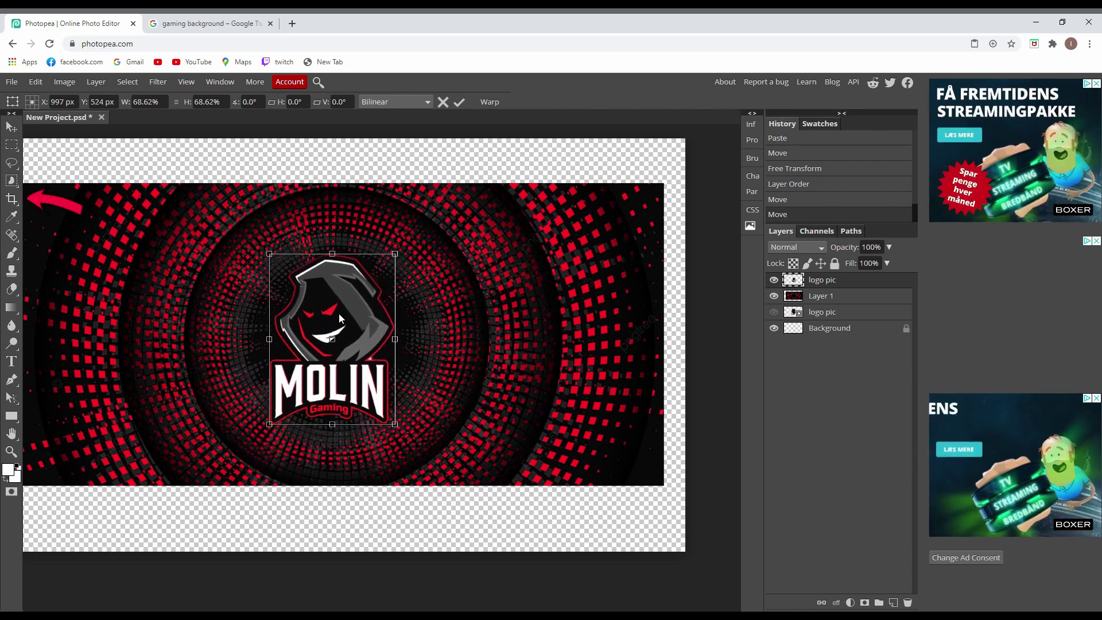